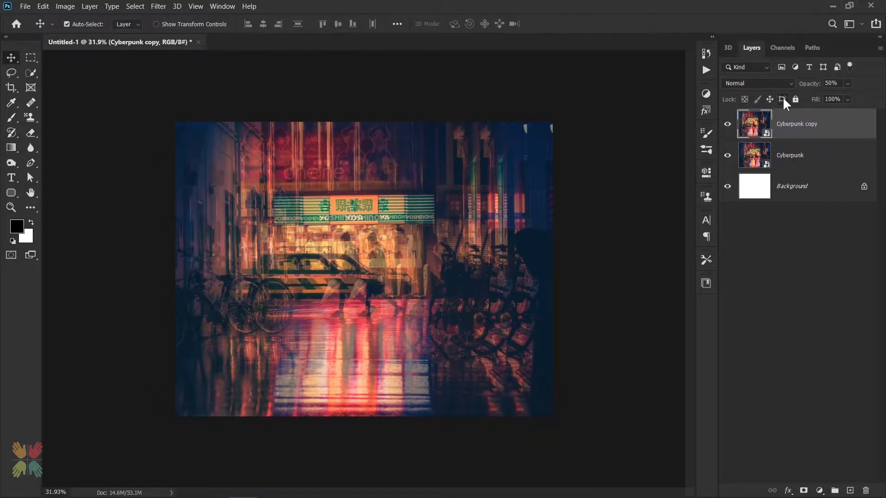
Add a Color Overlay effect to the Cyberpunk copy layer using Darken blend mode and a bright cyan colour
double_click(830, 125)
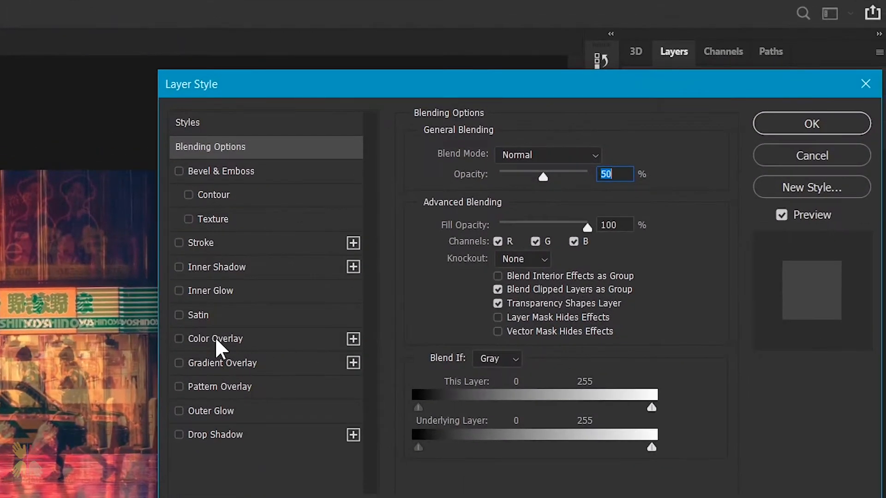
left_click(217, 342)
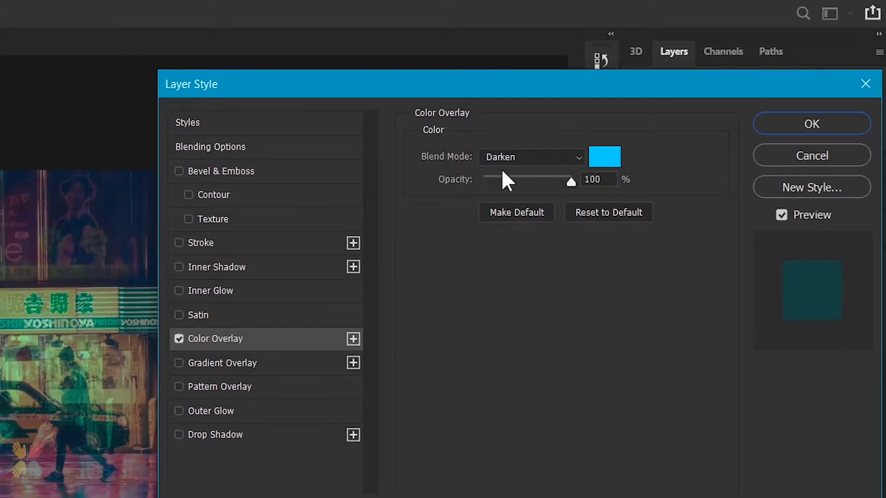
left_click(526, 157)
left_click(508, 214)
left_click(620, 160)
left_click(586, 429)
left_click(650, 133)
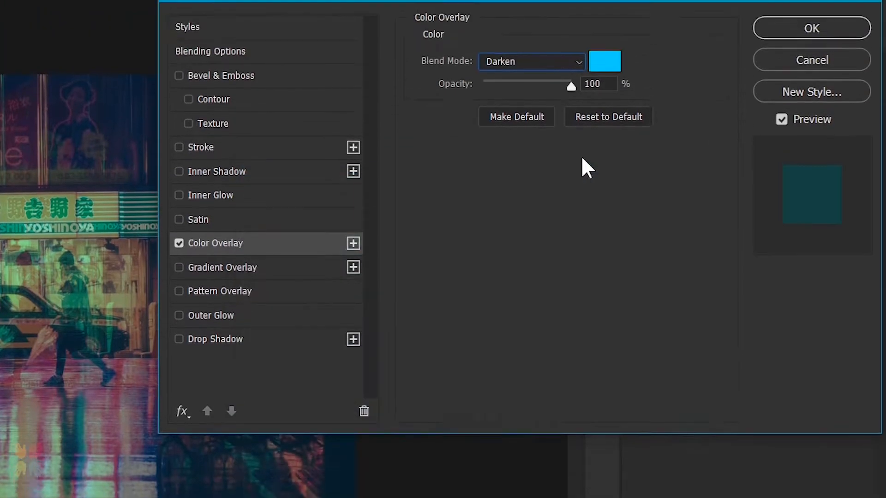
left_click(808, 123)
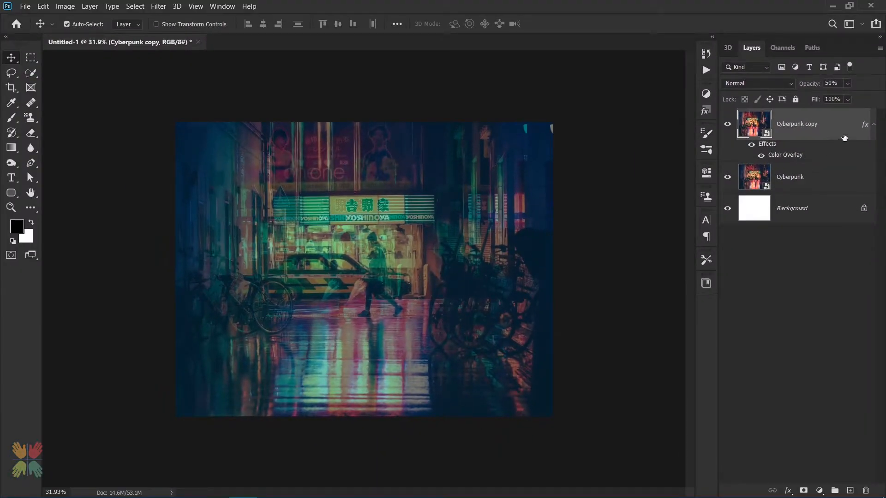
Apply a Wave filter to Cyberpunk copy: 13 generators, wavelength 455–987, amplitude 301–302, scale 100% by 1%, Square type
left_click(166, 6)
mouse_move(189, 152)
left_click(324, 223)
left_click(399, 58)
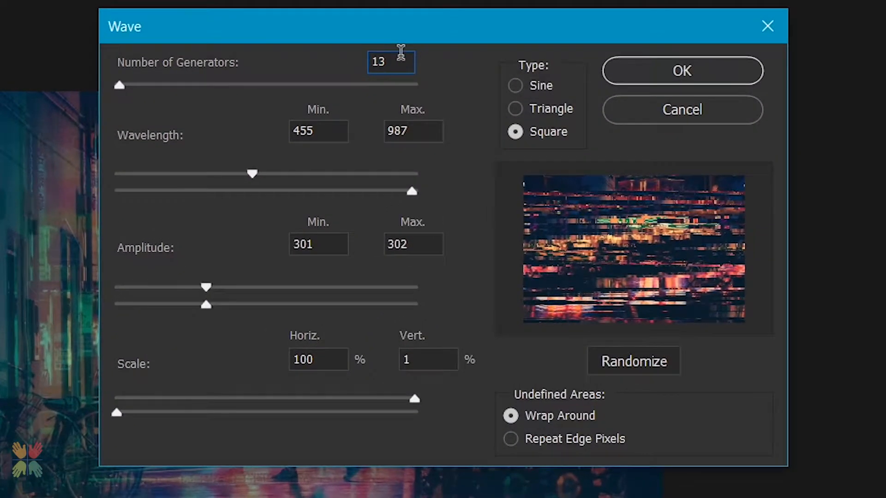
left_click(412, 133)
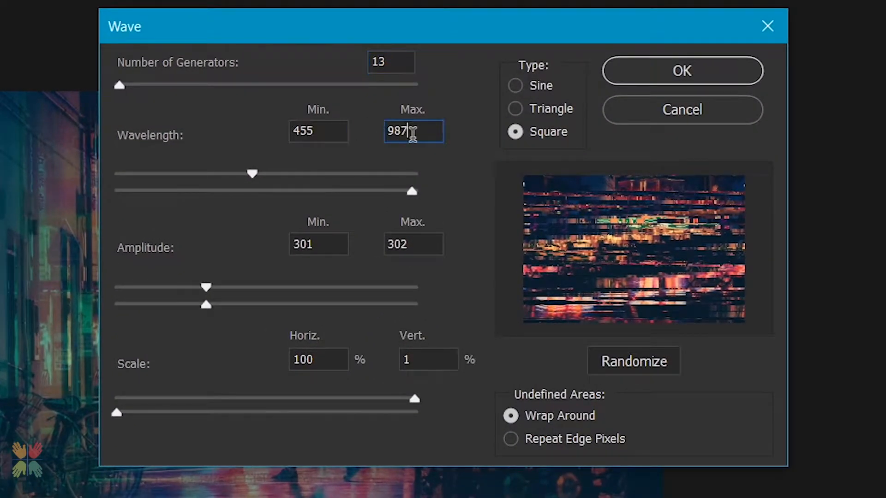
left_click(656, 74)
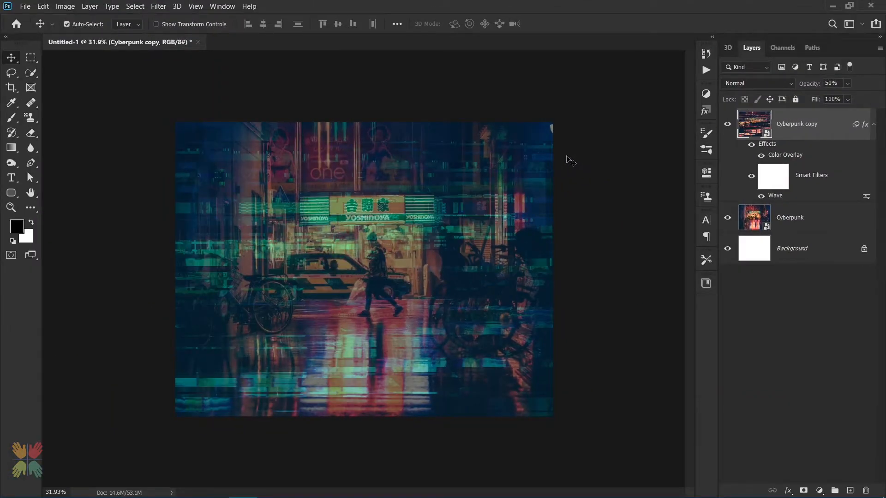
Create a new layer above Cyberpunk copy and fill it with the white background colour
left_click(873, 125)
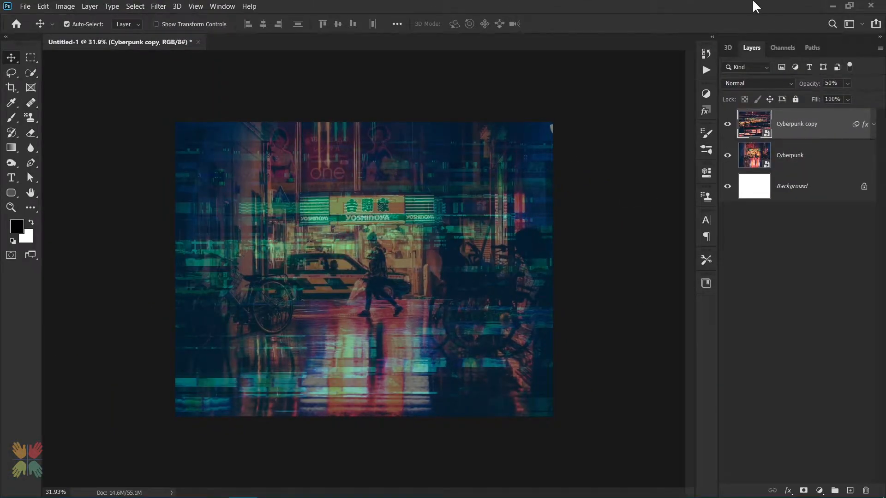
key("ctrl+shift+n")
key("Return")
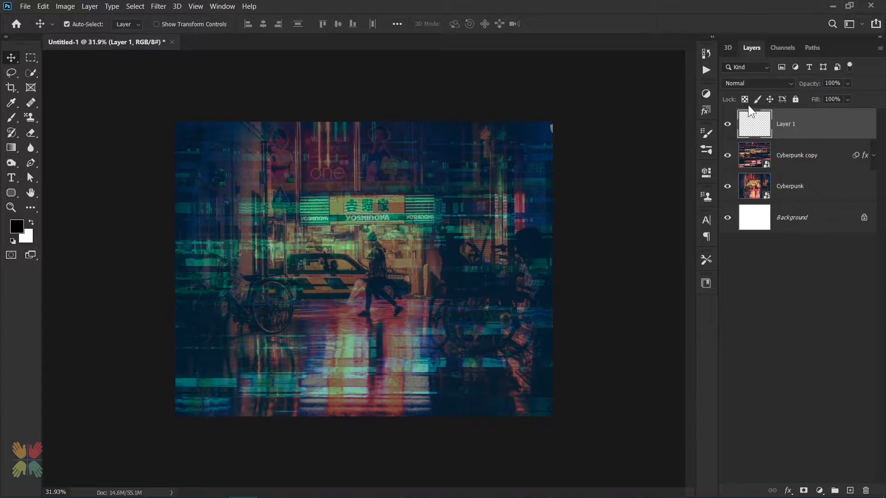
key("ctrl+BackSpace")
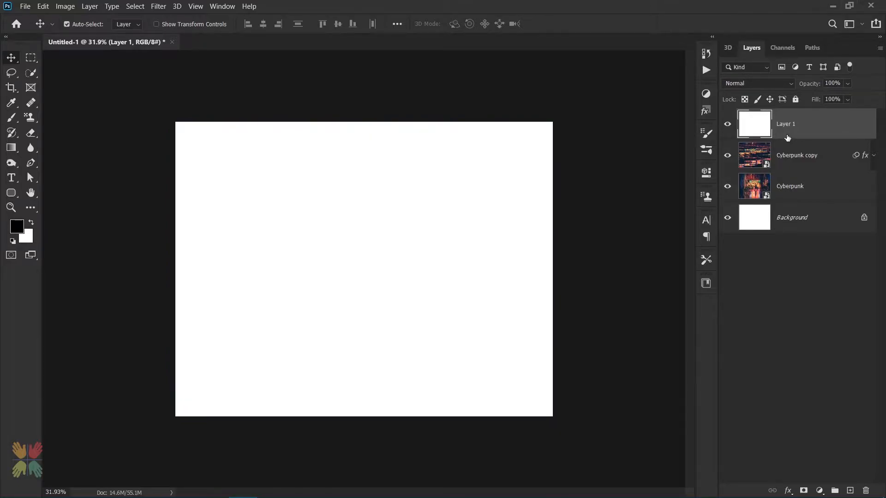
Apply the Halftone Pattern filter from the Filter Gallery with Line pattern type to the new layer
left_click(158, 6)
left_click(208, 49)
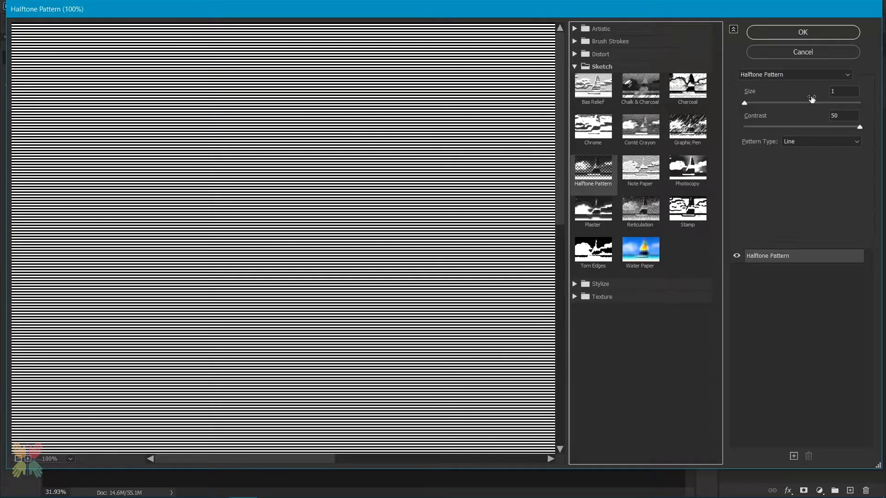
left_click(845, 95)
left_click(799, 33)
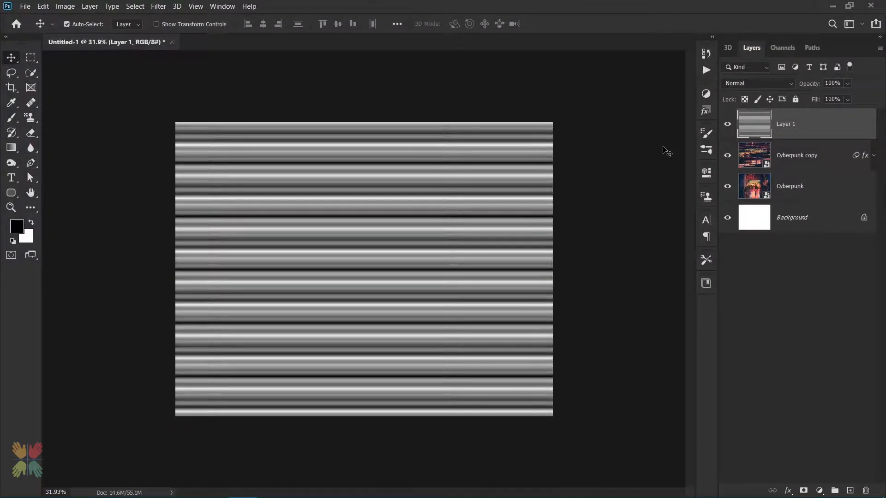
Fill Layer 1 with colour #125664 in Normal mode at 20% opacity
left_click(46, 6)
left_click(66, 173)
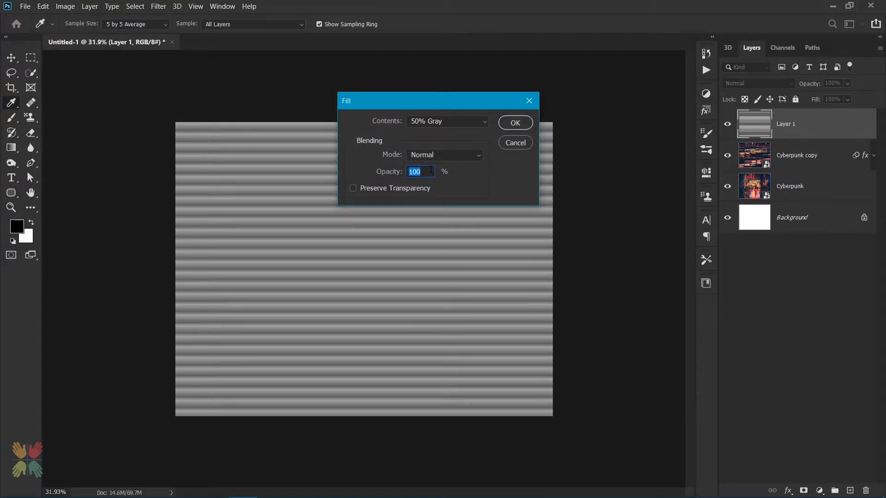
left_click(433, 121)
left_click(436, 148)
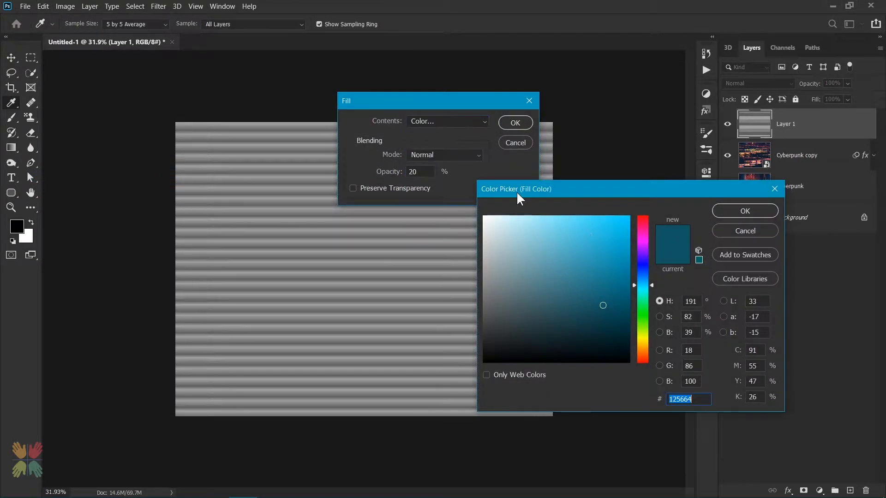
left_click(700, 399)
key("Return")
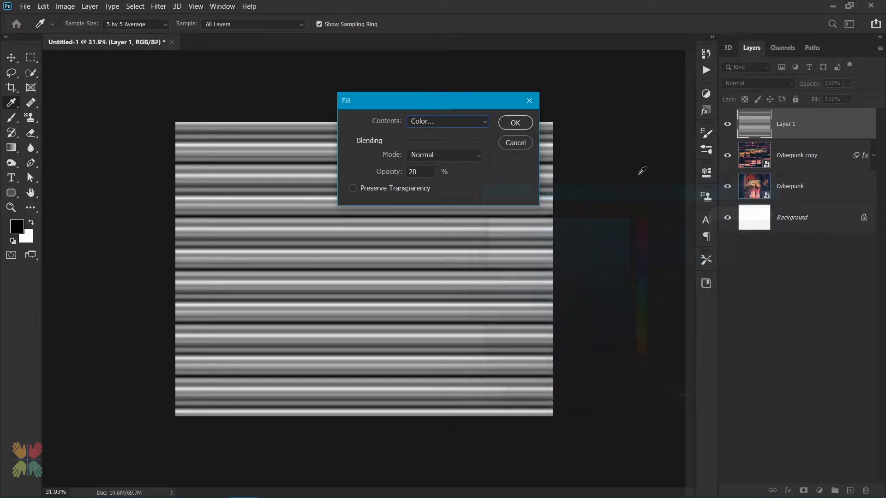
key("v")
left_click(516, 123)
Set Layer 1's blend mode to Overlay and its opacity to 50%
left_click(745, 85)
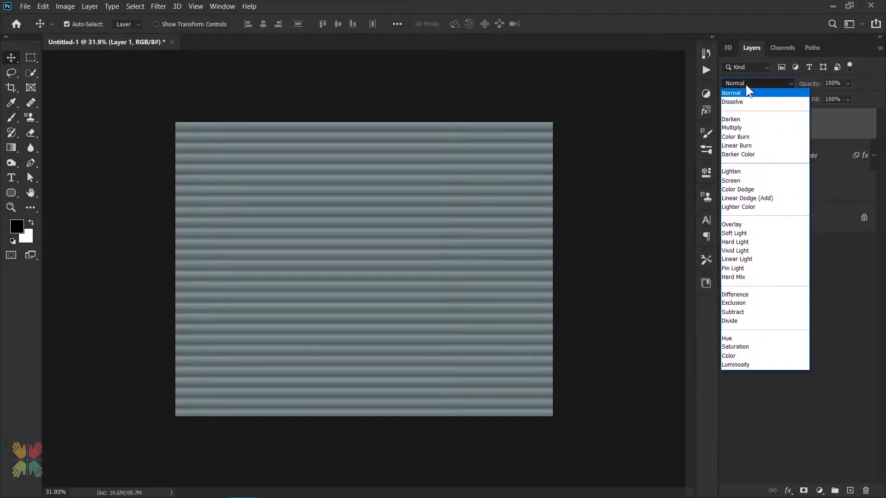
left_click(744, 223)
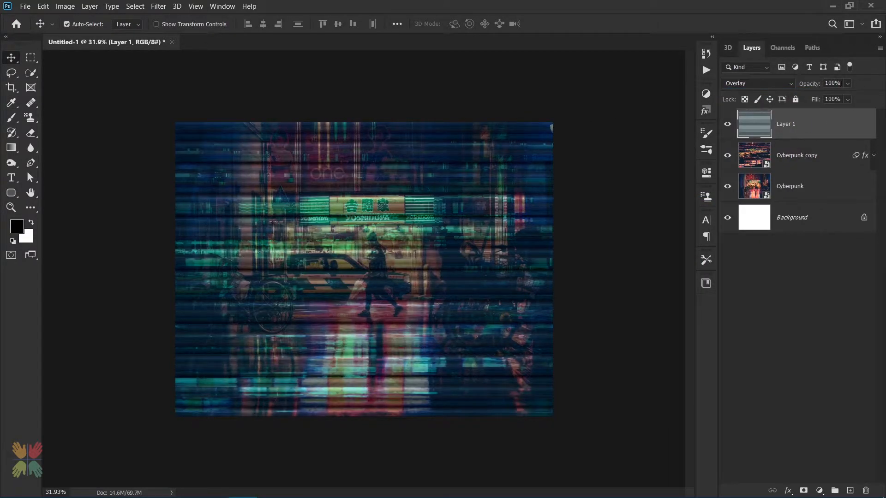
key("5")
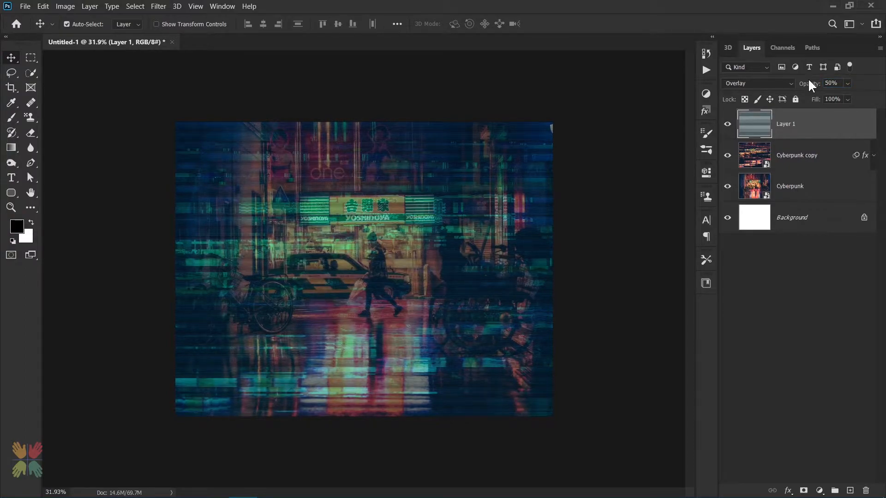
Create another new layer and fill it with 50% Gray
key("ctrl")
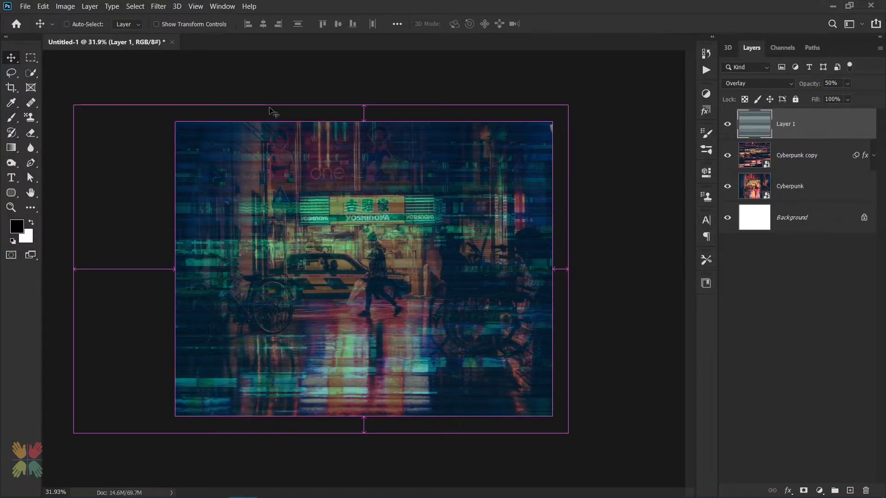
key("ctrl+shift+n")
key("Return")
key("i")
key("shift+F5")
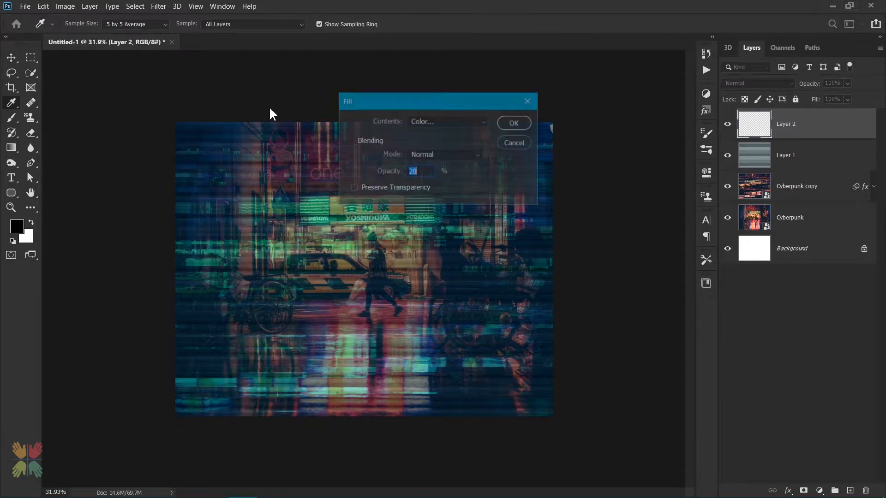
left_click(417, 121)
left_click(427, 224)
key("v")
left_click(516, 122)
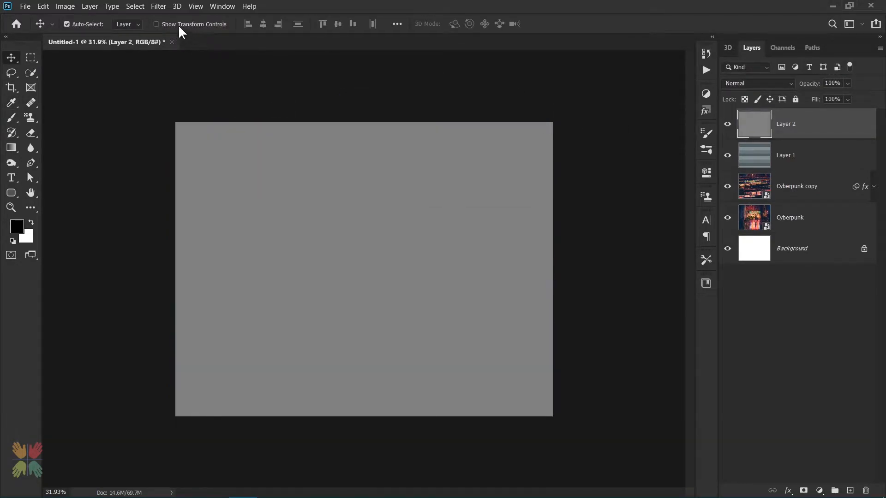
Apply Add Noise to Layer 2 with 10% amount, Gaussian distribution and Monochromatic enabled
left_click(159, 6)
mouse_move(198, 160)
left_click(325, 160)
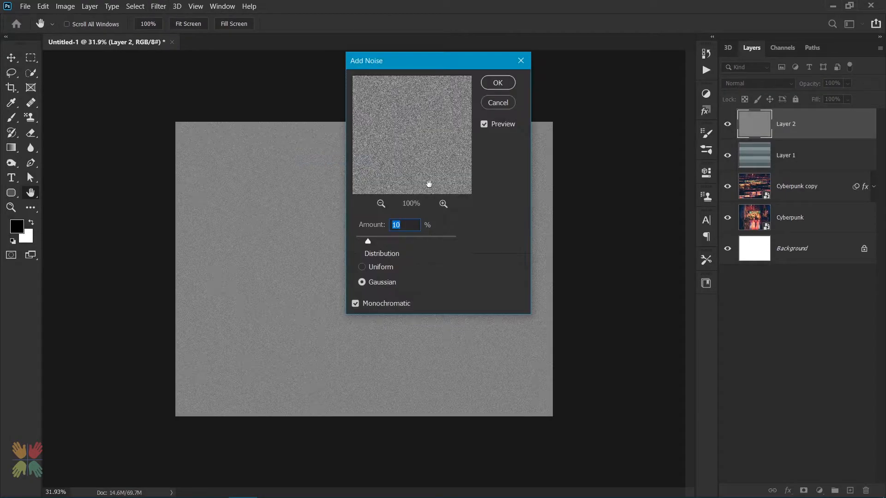
left_click(497, 82)
Set Layer 2's blend mode to Soft Light with 70% opacity
left_click(757, 84)
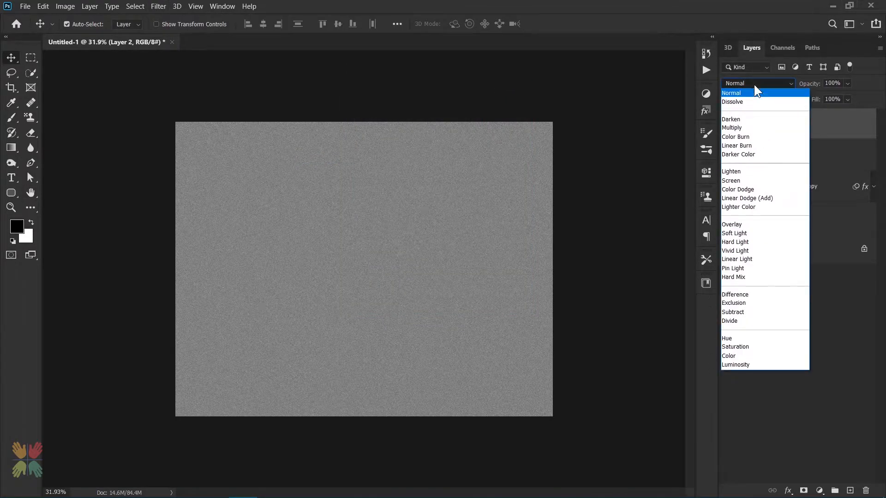
left_click(738, 239)
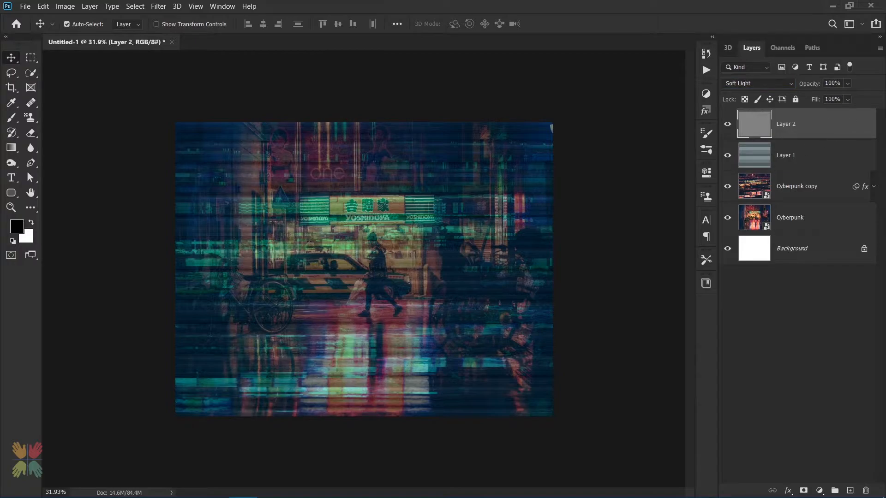
type("7")
key("ctrl+0")
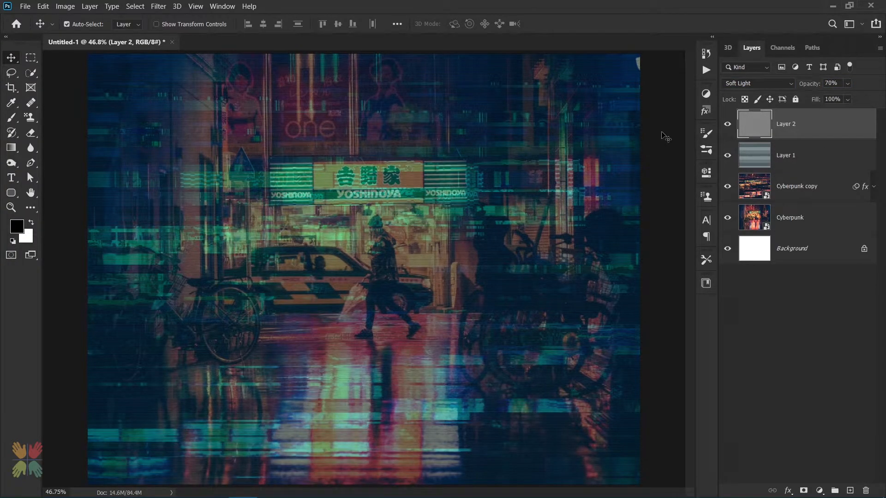
Add a third new layer on top and fill it with white
key("ctrl+shift+n")
key("Return")
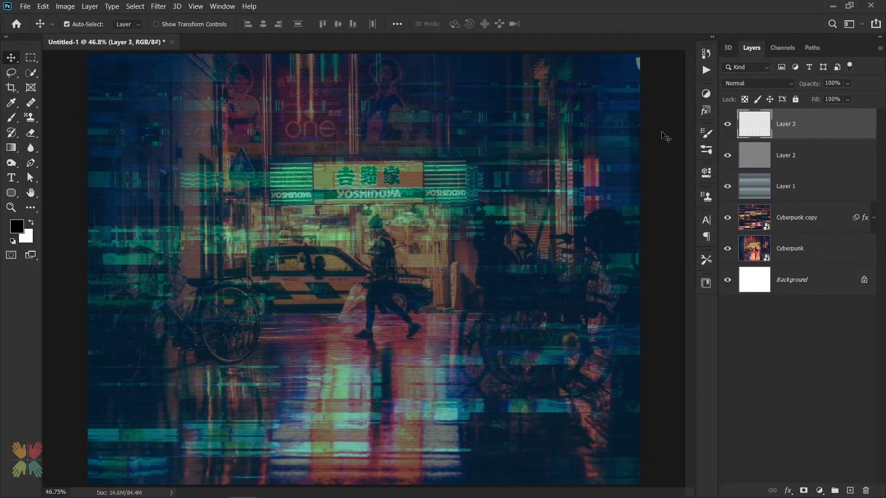
key("ctrl+BackSpace")
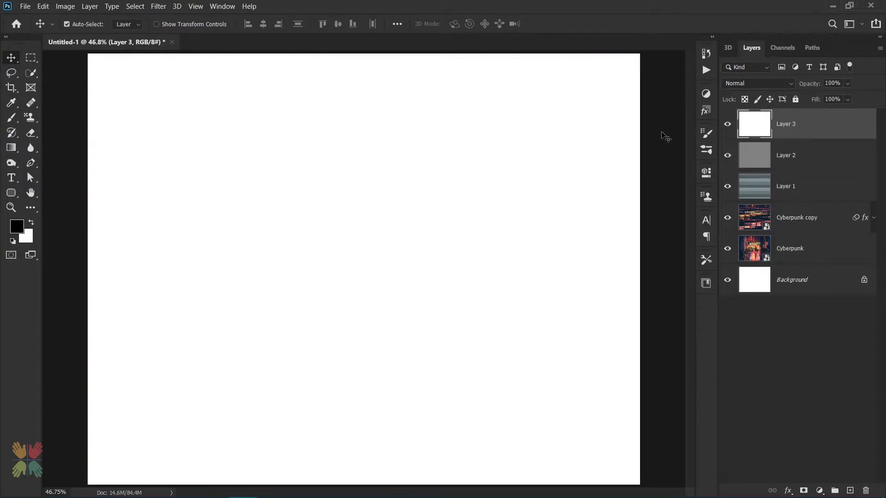
Set Layer 3's fill opacity to 0% in its Layer Style blending options
double_click(831, 126)
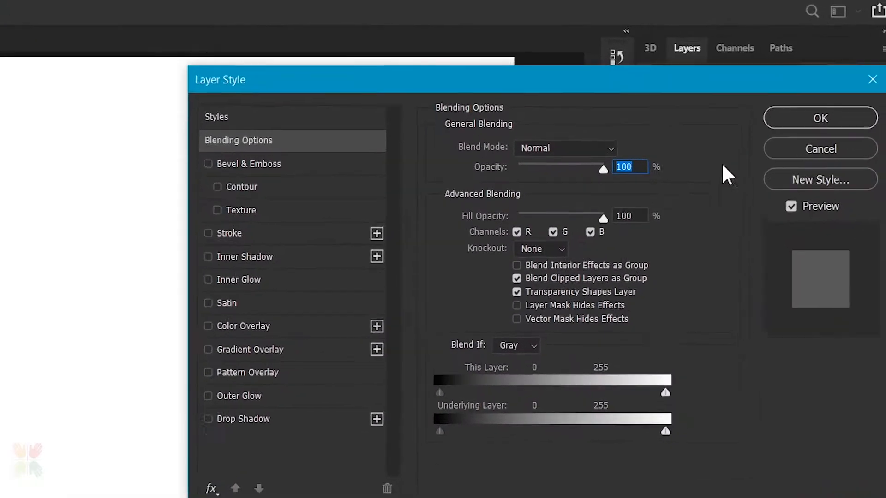
left_click_drag(701, 155, 646, 158)
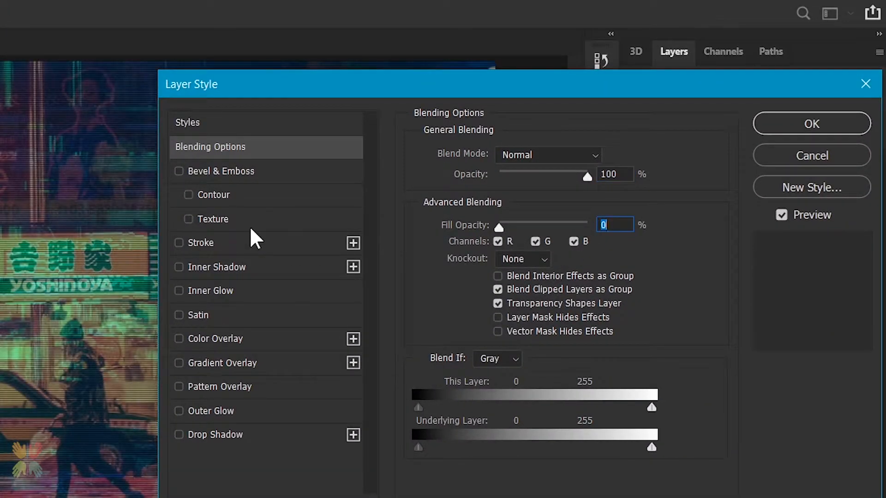
Add a Gradient Overlay to Layer 3 using a black-to-transparent gradient in Reflected style at 90°
left_click(221, 363)
left_click(521, 159)
left_click(527, 154)
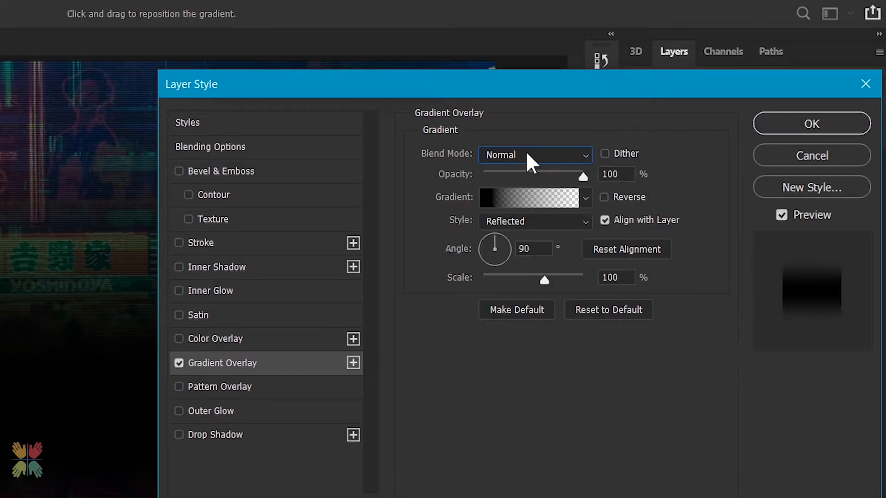
left_click(541, 203)
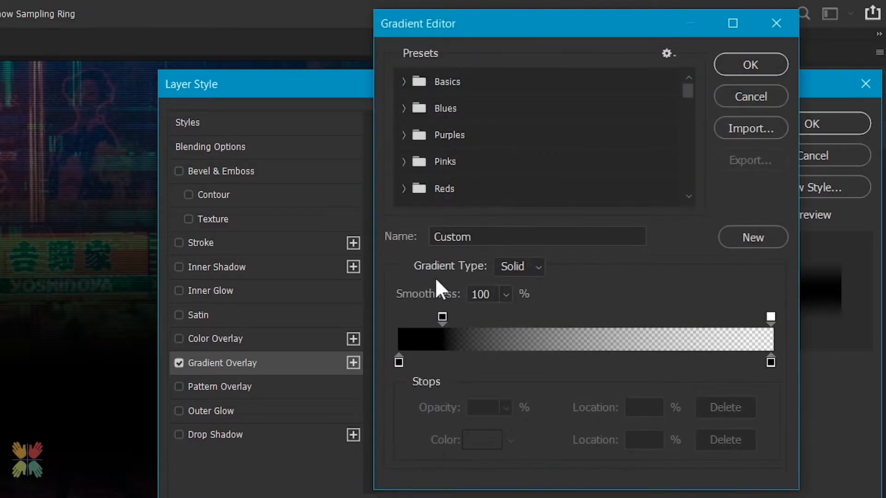
left_click(399, 363)
left_click(442, 317)
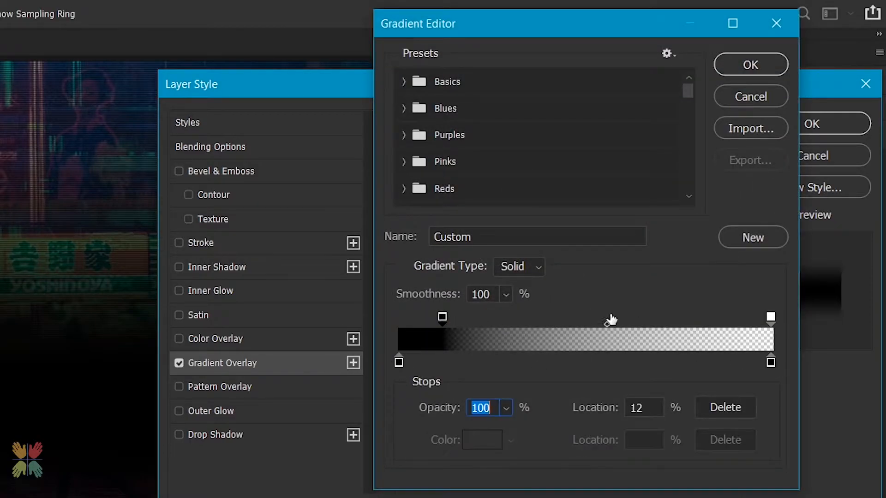
left_click(770, 317)
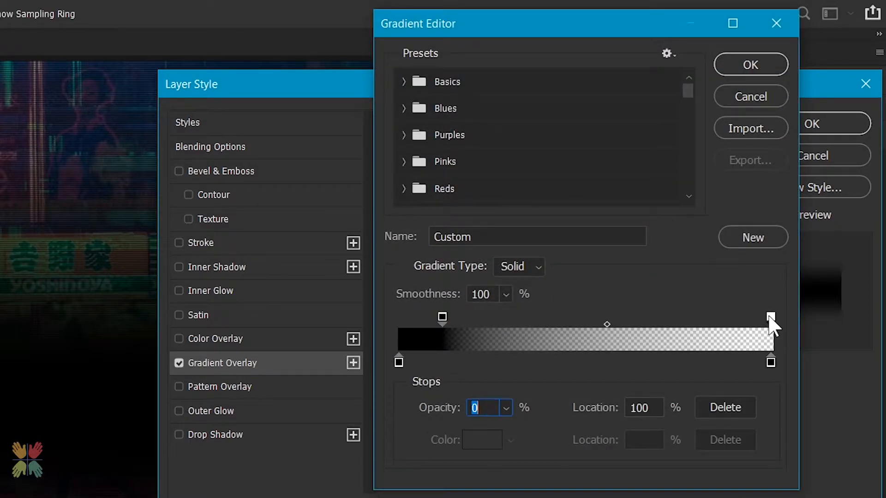
left_click(770, 362)
left_click(740, 67)
left_click(544, 224)
left_click(552, 279)
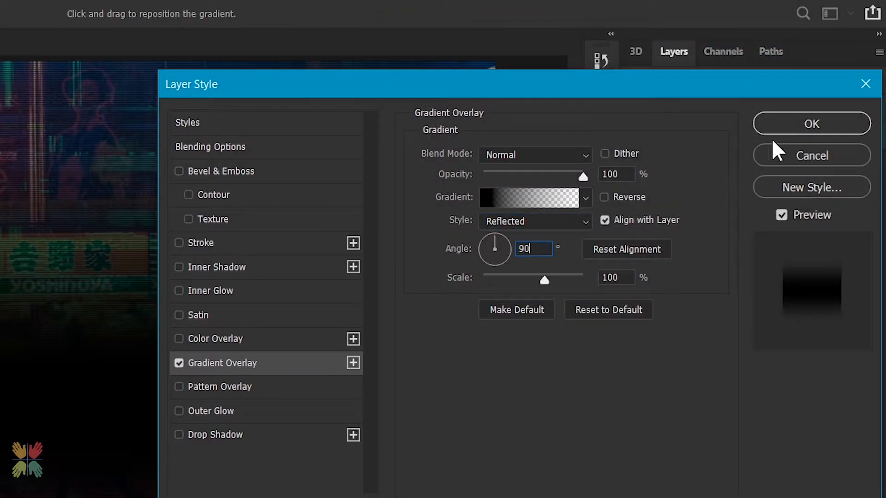
left_click(770, 126)
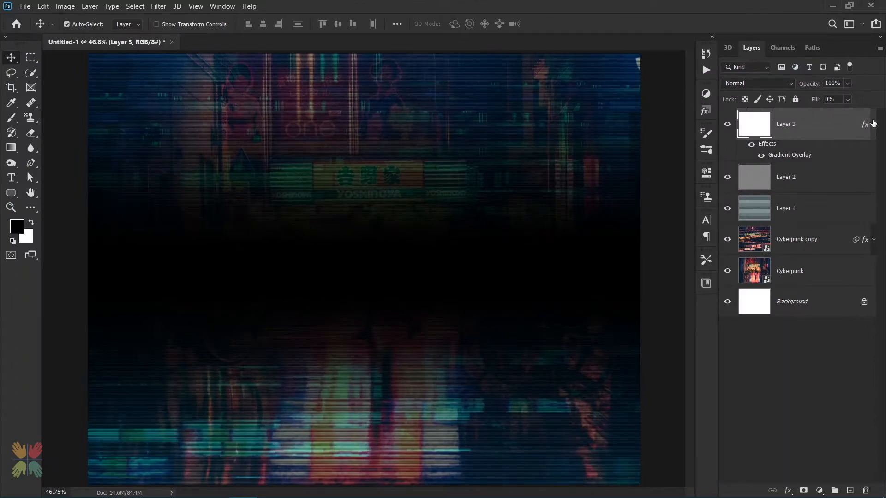
left_click(874, 124)
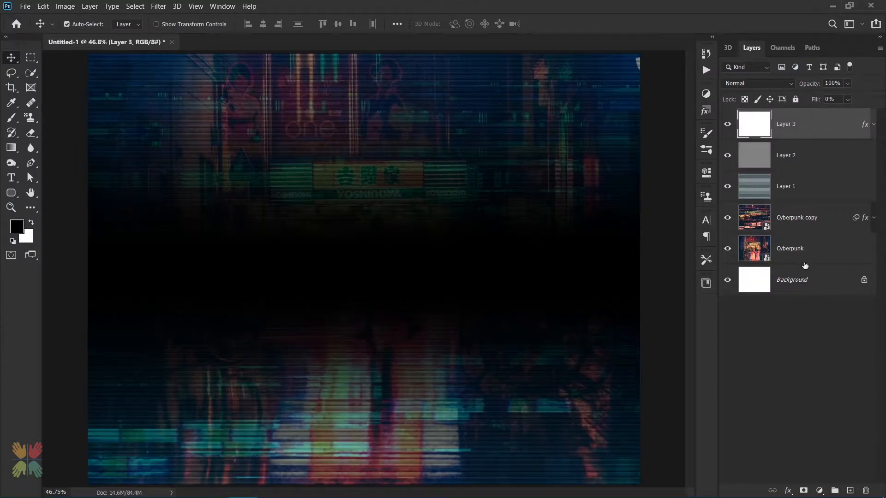
Group the photo and effect layers together and name the group Background
left_click_drag(798, 274, 866, 491)
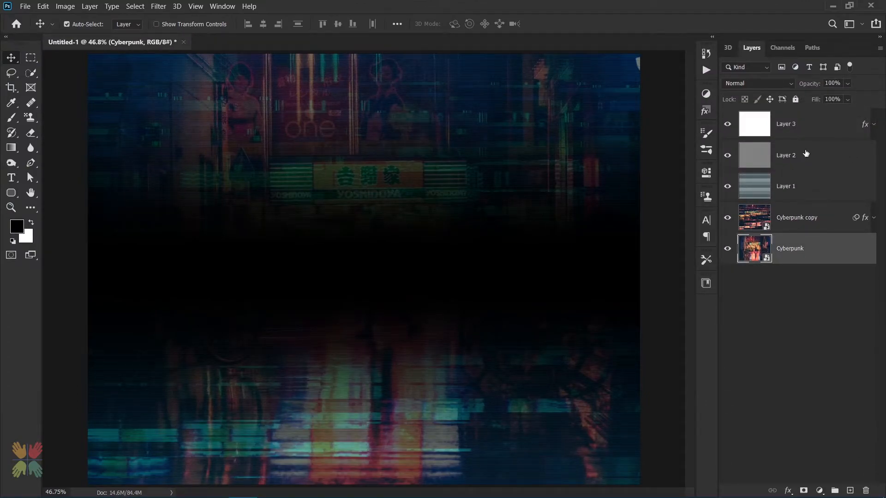
left_click(807, 133, "shift")
key("ctrl+g")
double_click(769, 116)
type("Background")
key("Return")
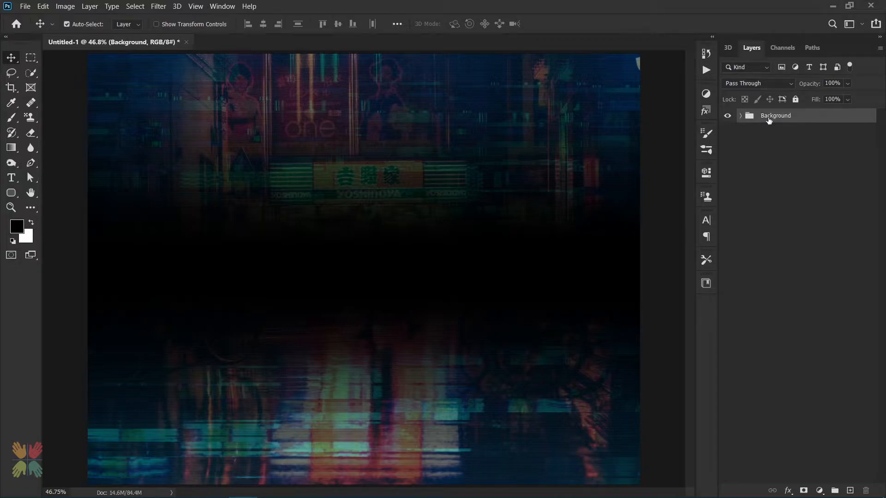
Add the text CYBERPUNK on the canvas in the True Lies font at 240 pt
left_click(12, 179)
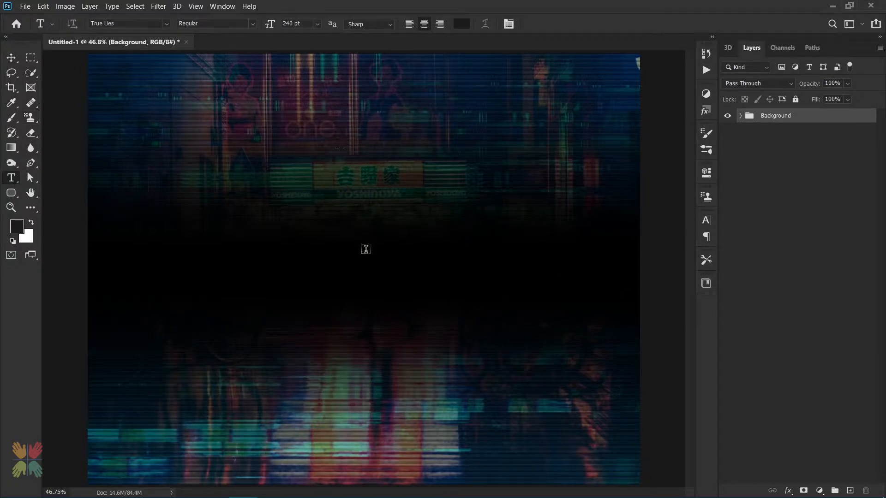
left_click(377, 273)
type("CYBERPUNK")
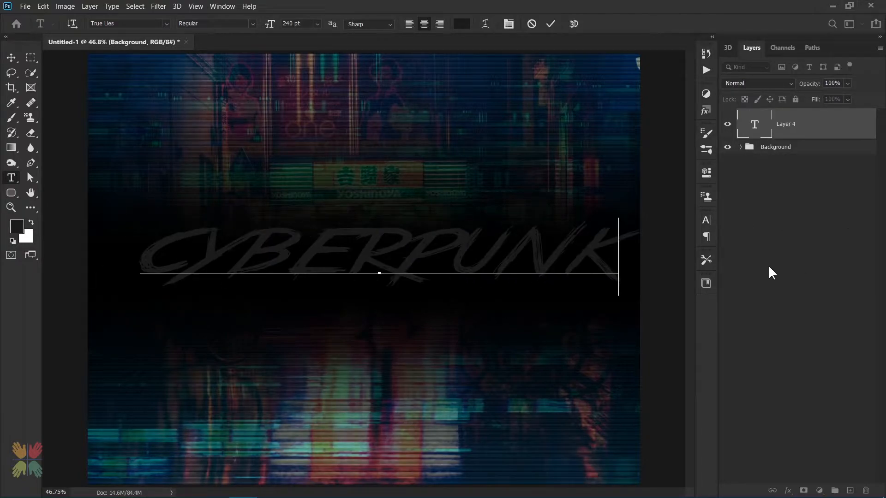
left_click(553, 25)
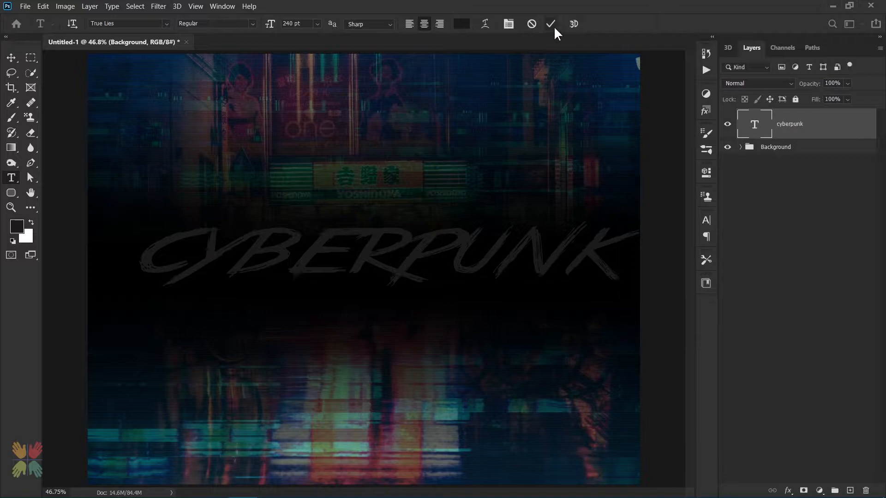
Center the CYBERPUNK text horizontally on the canvas
key("ctrl+a")
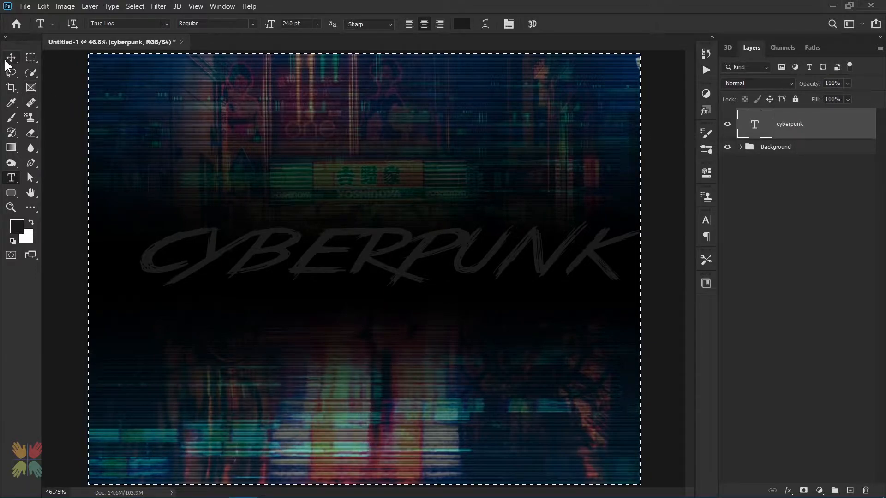
left_click(10, 58)
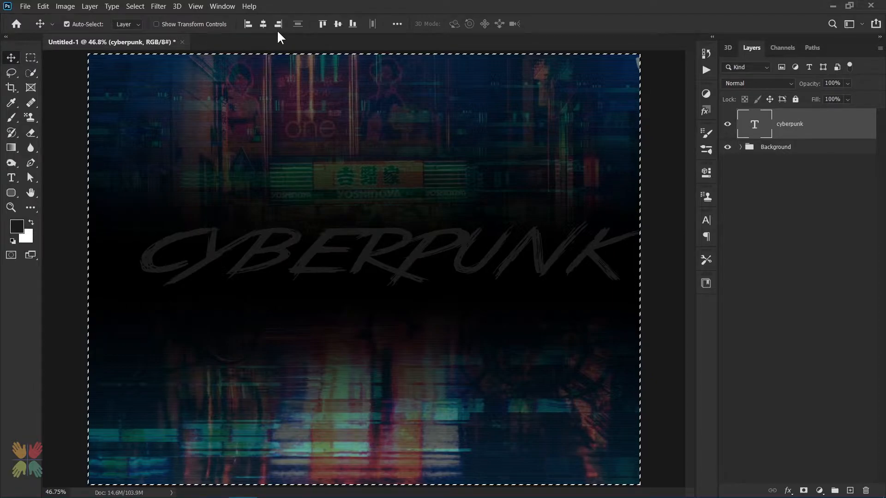
left_click(263, 24)
key("ctrl+d")
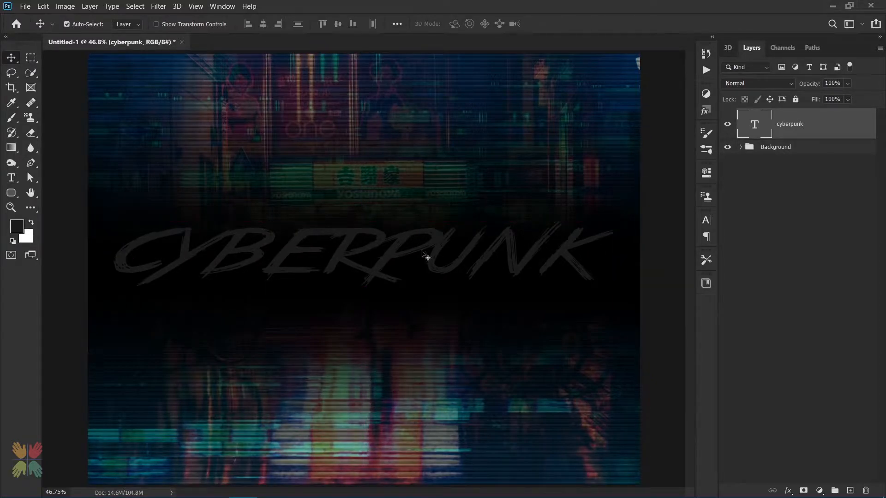
Adjust the kerning between the letters of CYBERPUNK
key("t")
left_click(161, 251)
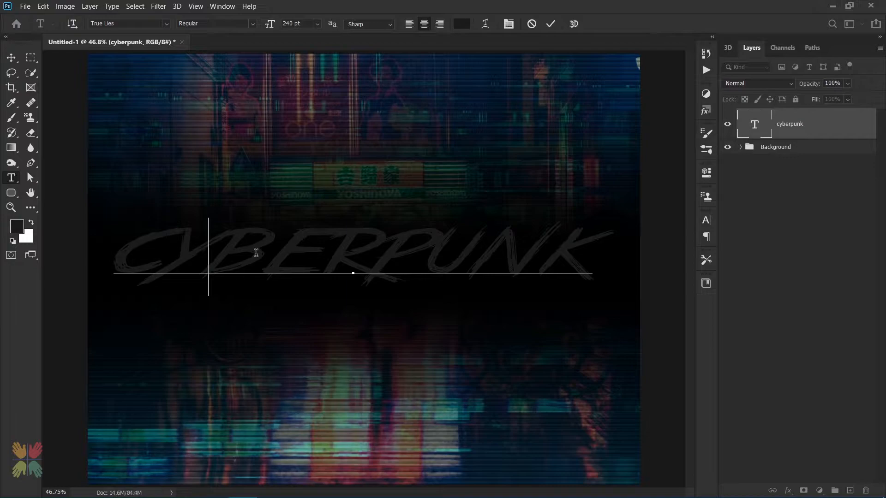
key("Right")
key("Right")
key("alt+Right")
key("alt+Left")
key("Right")
key("alt+Right")
key("Right")
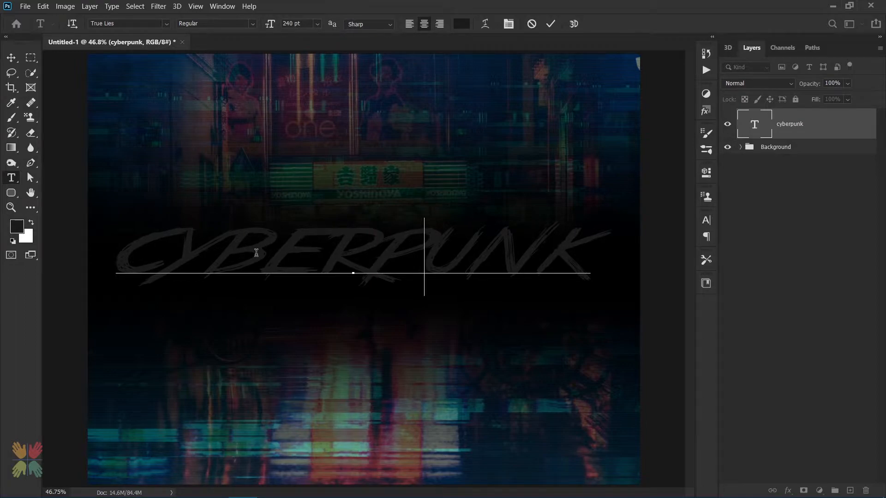
key("alt+Right")
key("Right")
key("alt+Left")
key("alt+Left")
key("alt+Left")
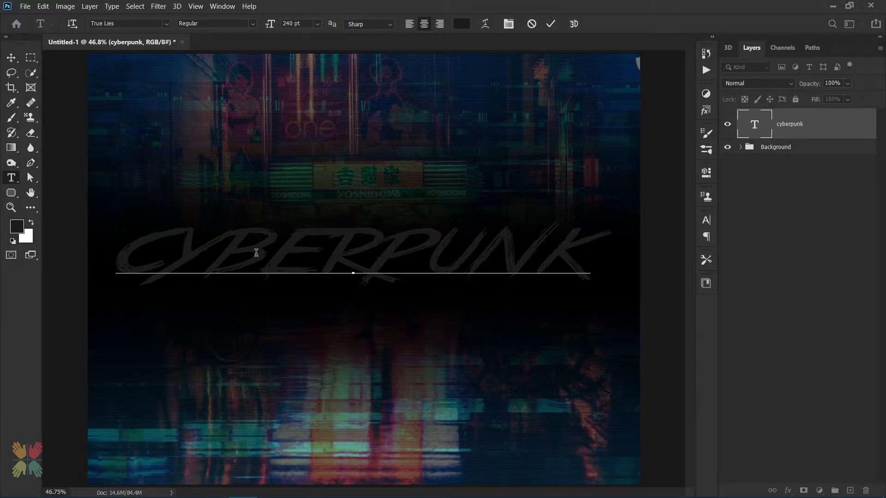
key("Right")
key("alt+Left")
key("alt+Left")
key("alt+Left")
key("alt+Left")
key("alt+Left")
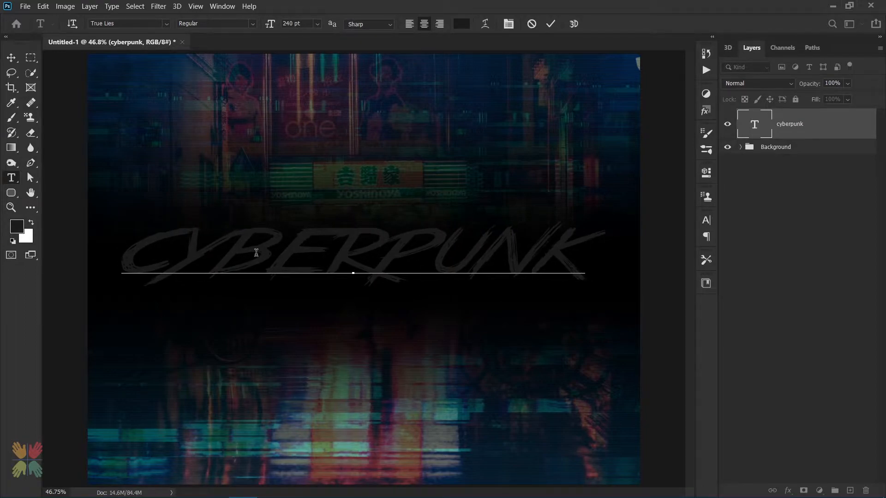
Enlarge the last letter K and the first letter C to 260 pt and commit the text
key("shift+Right")
left_click(291, 23)
type("260")
key("Return")
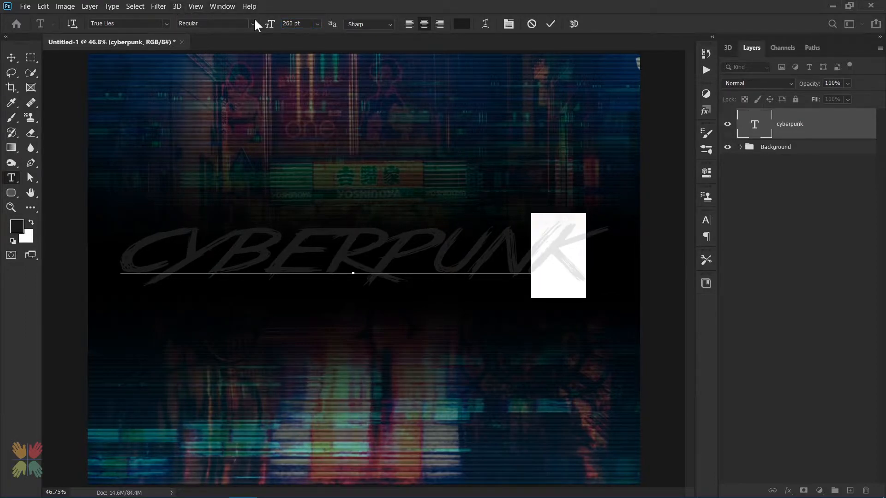
left_click(166, 236)
key("shift+Left")
left_click(264, 24)
type("260")
key("Return")
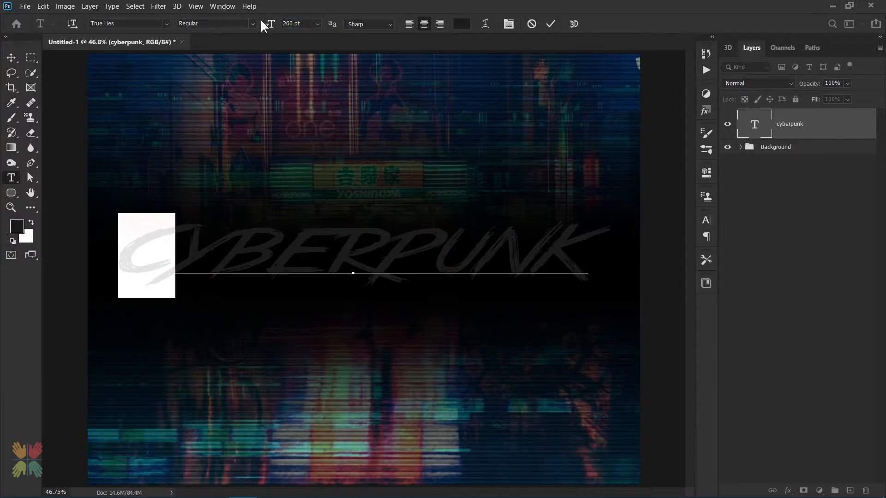
left_click(550, 25)
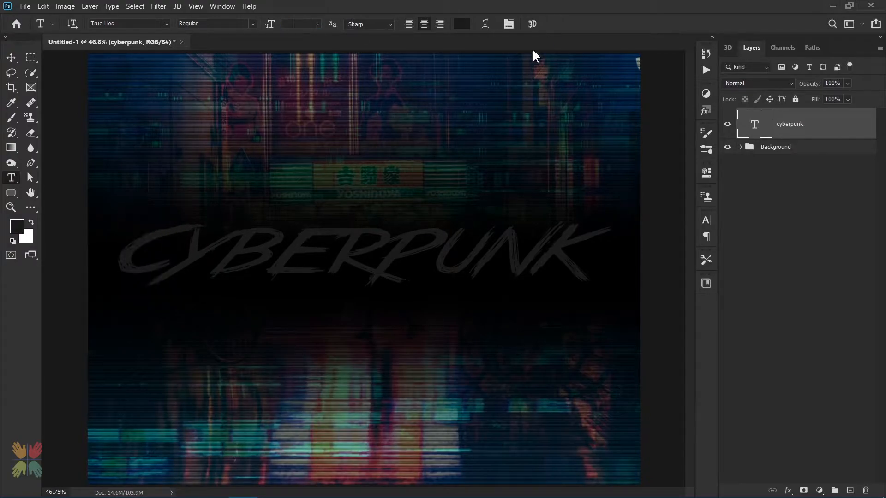
Convert the text layer to a smart object, duplicate it and hide the copy
right_click(835, 125)
left_click(752, 146)
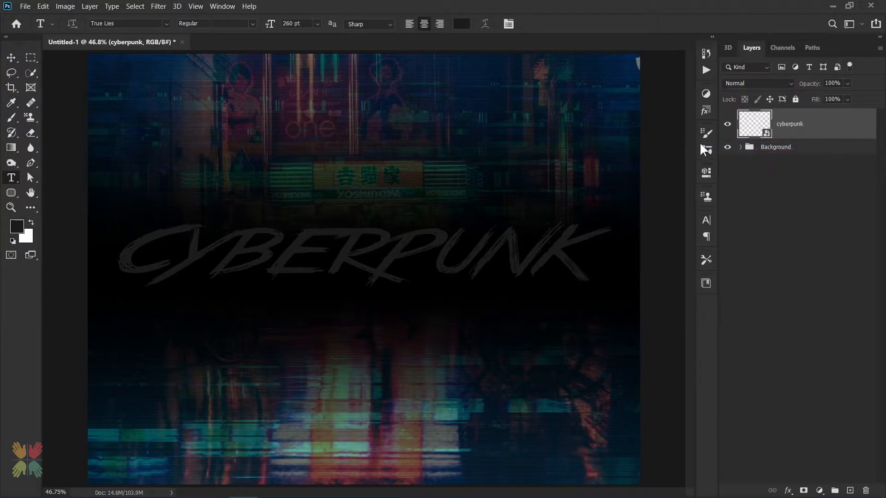
right_click(815, 125)
left_click(730, 119)
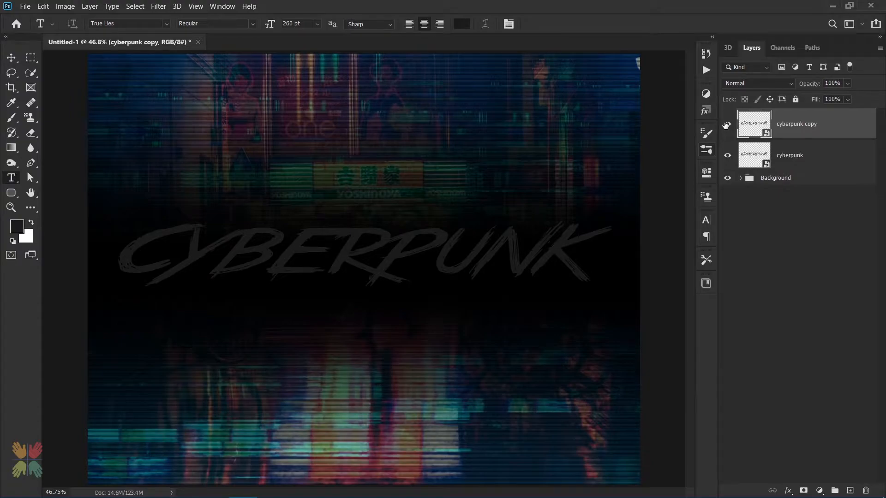
Add an Inner Bevel Bevel & Emboss to the cyberpunk layer with depth 399%, size 10 px, angle 45° and altitude 30°
left_click(834, 158)
double_click(839, 160)
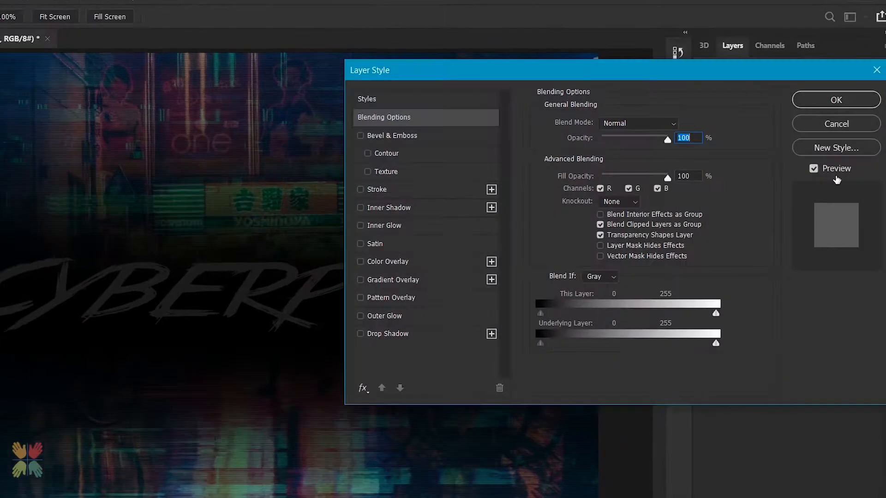
left_click(507, 117)
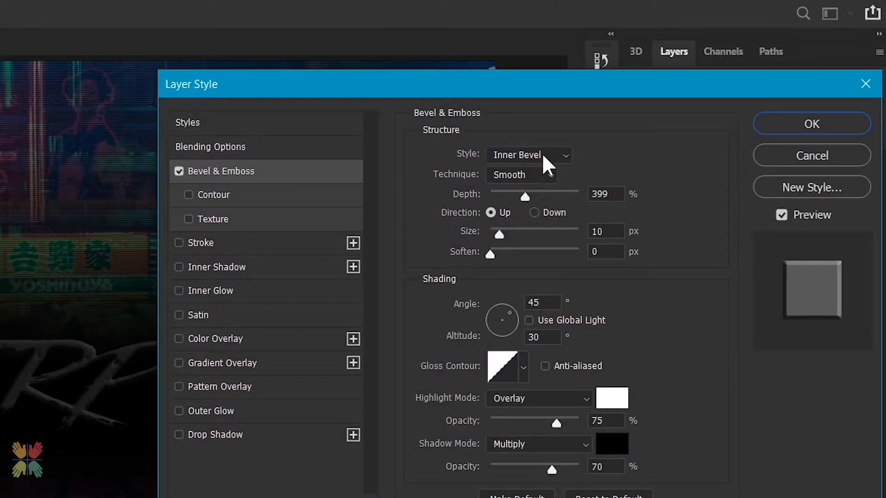
left_click(542, 302)
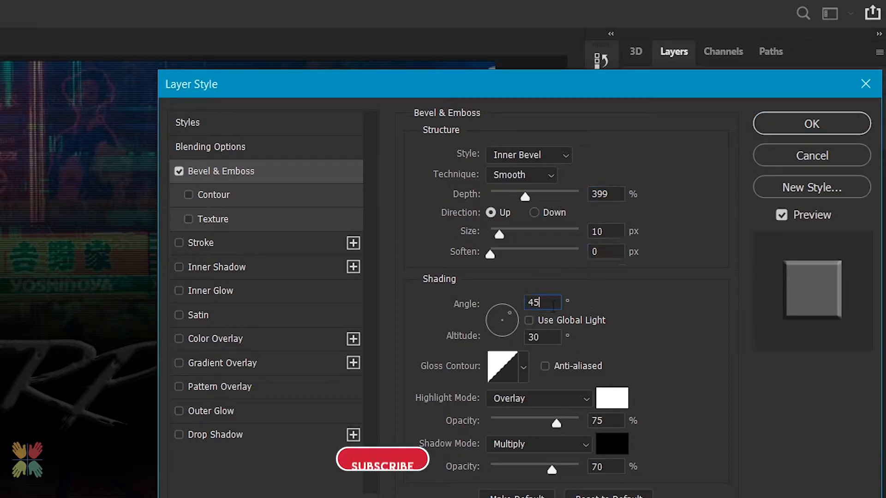
left_click(545, 337)
left_click(607, 421)
Add a linear Gradient Overlay at 90° to the cyberpunk layer, recoloring its gradient stops in teal blues such as #098096
left_click(223, 365)
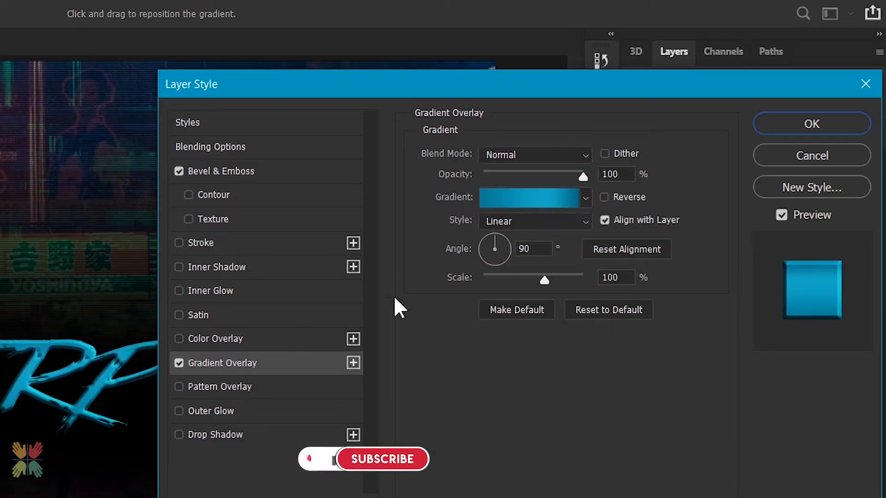
left_click(529, 197)
left_click(399, 362)
left_click(474, 439)
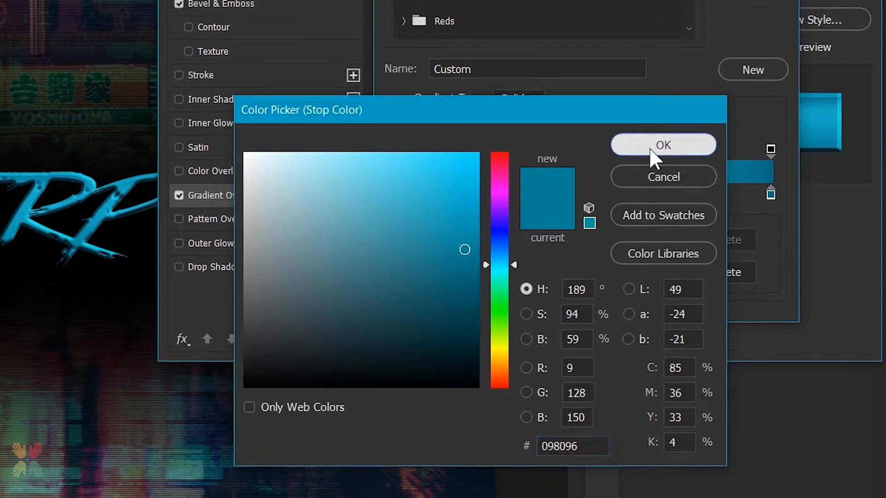
left_click(664, 128)
left_click(654, 179)
left_click(496, 254)
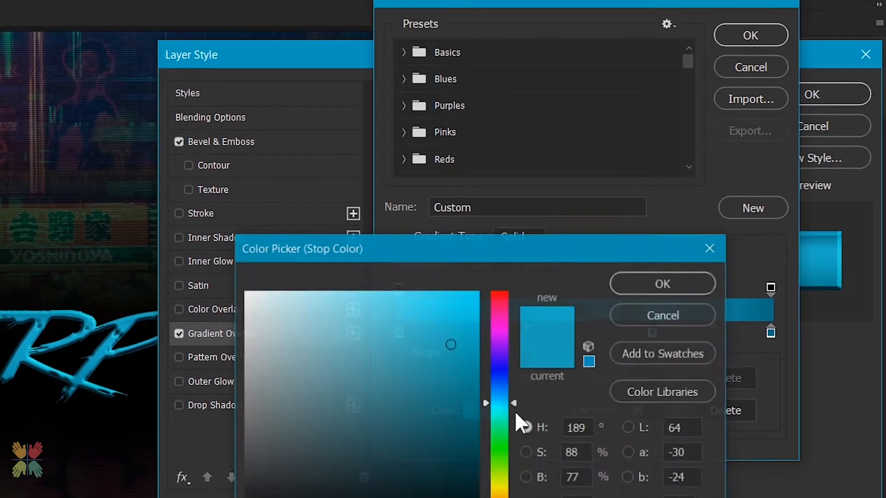
left_click(646, 291)
left_click(770, 340)
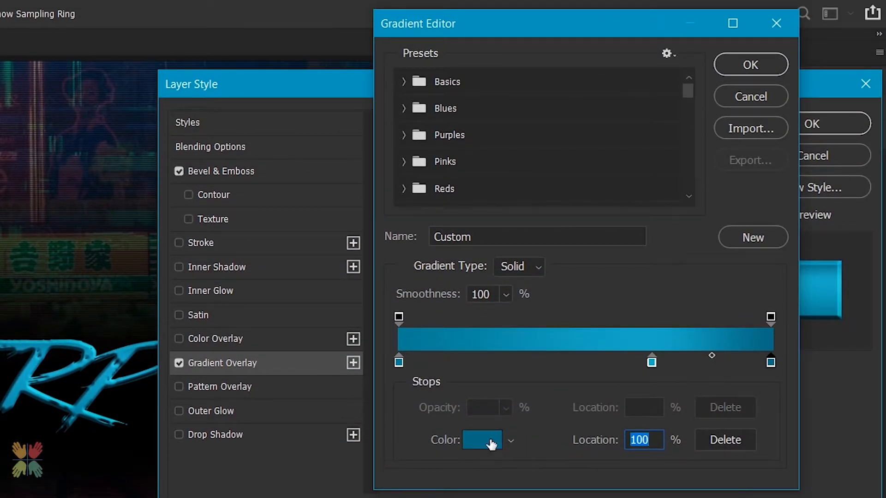
left_click(492, 444)
left_click(667, 310)
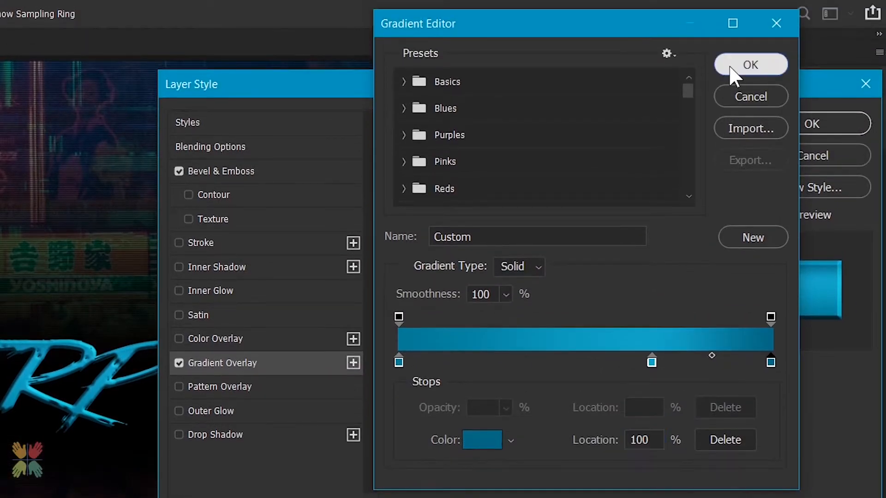
left_click(730, 65)
left_click(835, 124)
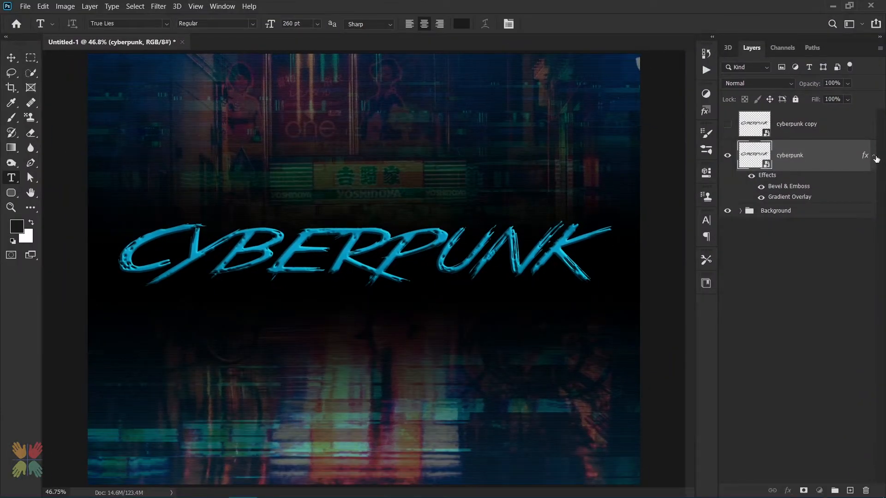
Duplicate the styled cyberpunk layer several times to stack copies for an extrusion
left_click(873, 156)
key("ctrl+j")
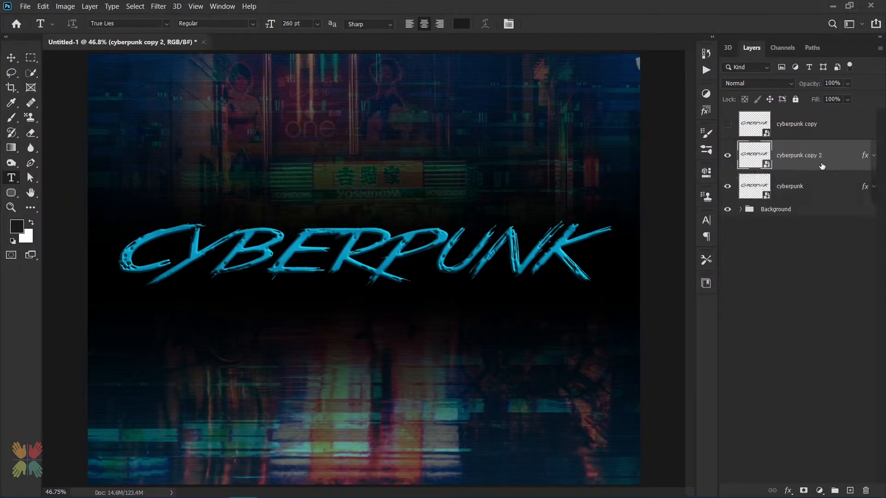
left_click(793, 195)
key("ctrl+t")
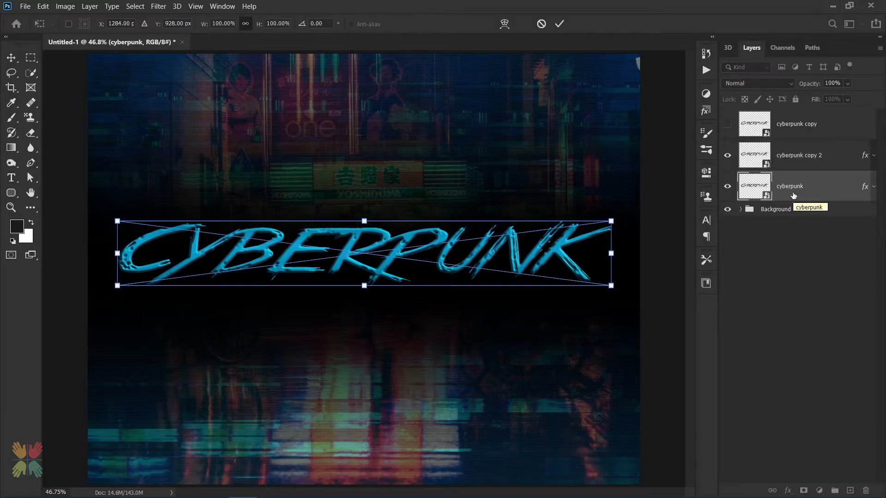
key("Escape")
key("t")
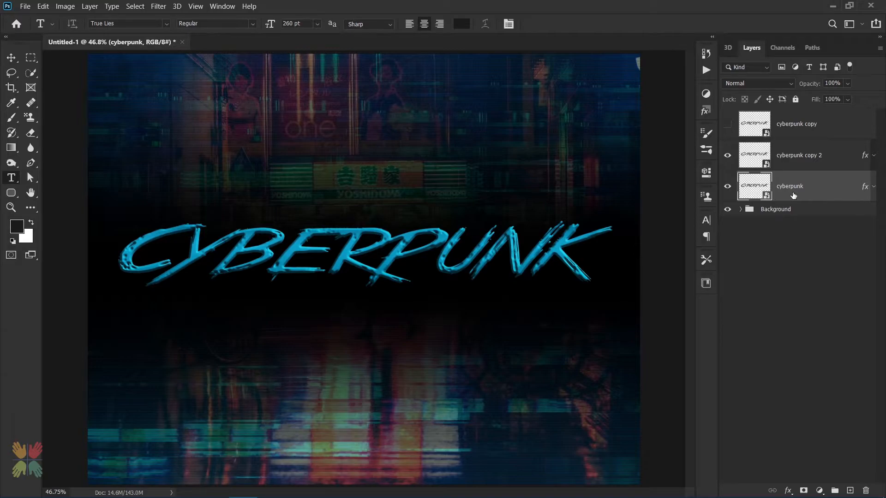
key("ctrl+j")
key("ctrl+j")
key("ctrl+j")
key("ctrl+j")
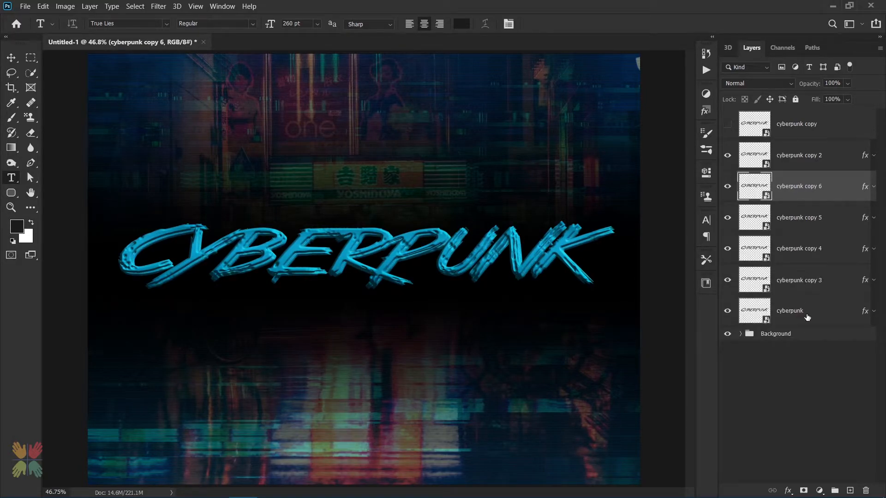
Group the cyberpunk layer copies and name the group Extrusion
left_click(807, 318)
left_click(808, 162, "shift")
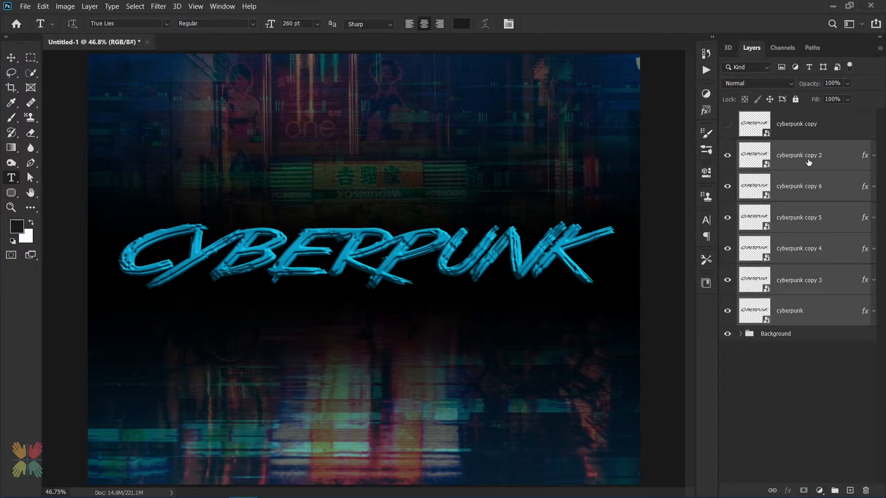
key("ctrl+g")
double_click(763, 148)
type("Ext")
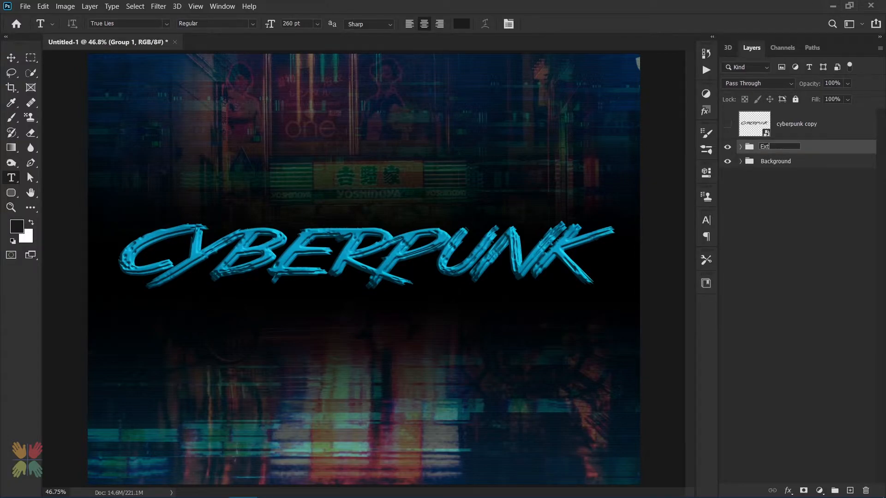
type("rusion")
key("Return")
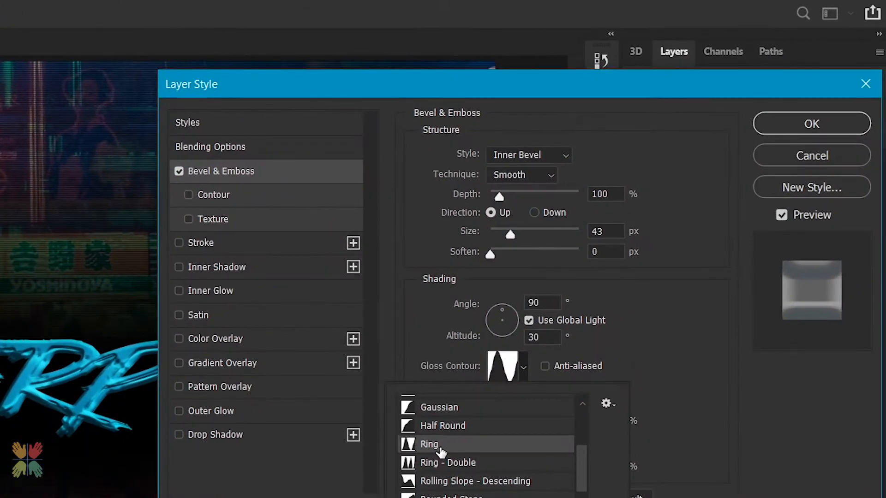
Add a Bevel & Emboss to the Extrusion group with size 43 px, angle 90°, and shadow color #0099e0 at 15% opacity
left_click(523, 367)
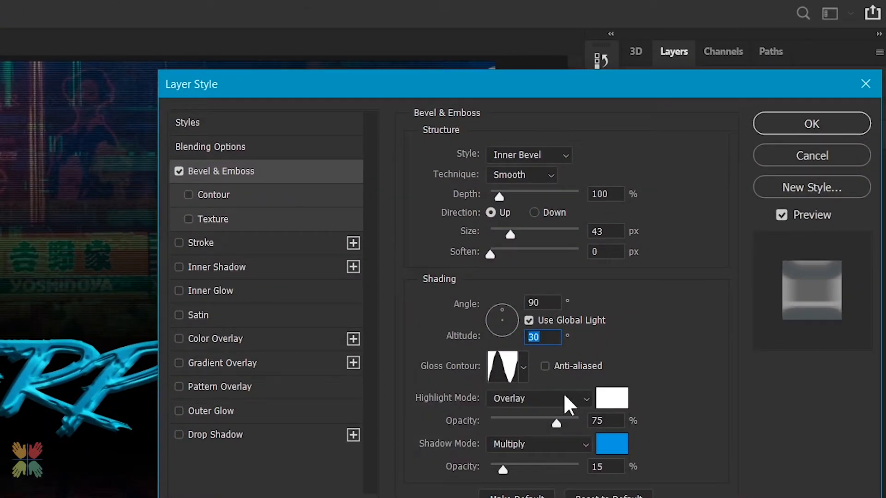
left_click(610, 397)
left_click(632, 308)
left_click(611, 418)
left_click(612, 445)
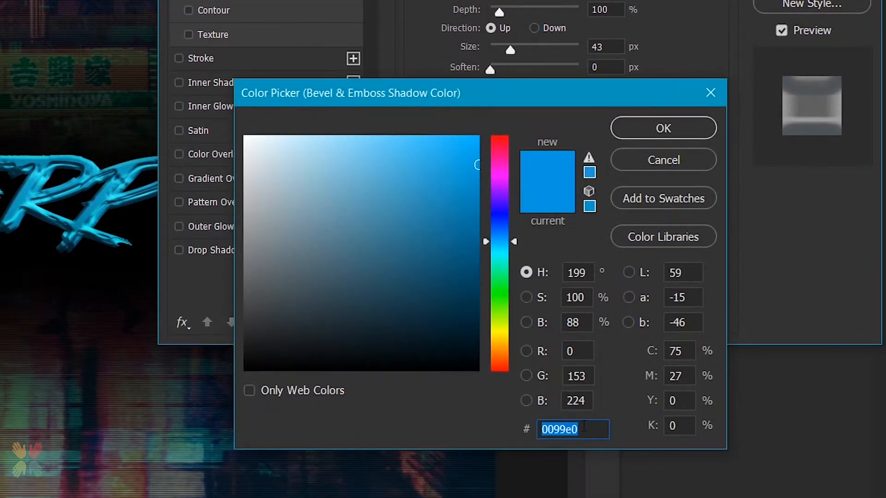
left_click(647, 127)
left_click(606, 282)
left_click(765, 125)
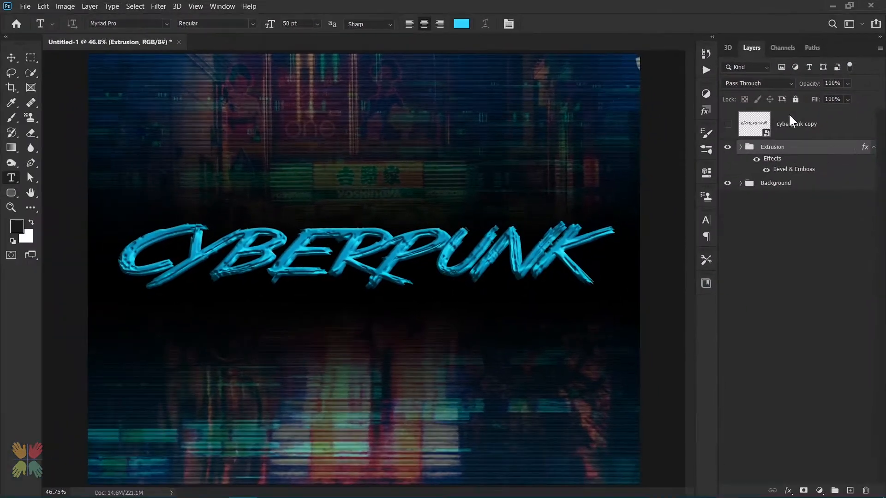
left_click(871, 148)
Show the top cyberpunk copy layer and add an Inner Shadow to it with shadow color #003123
left_click(728, 124)
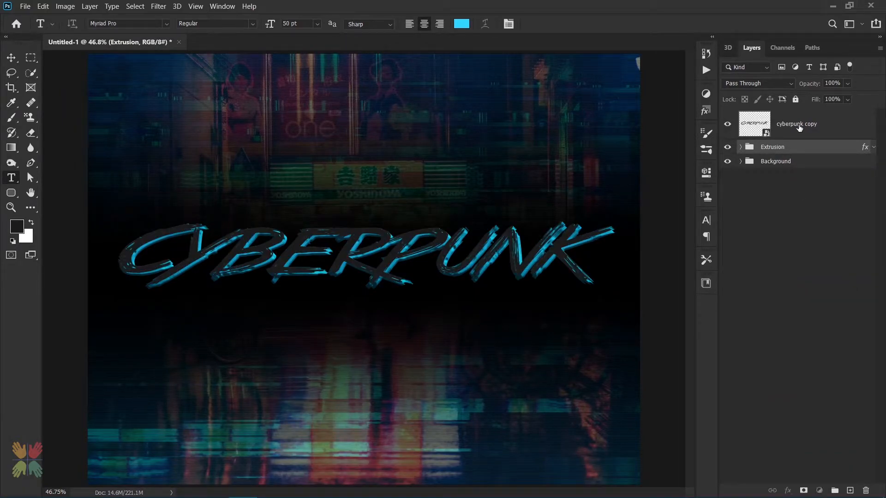
left_click(833, 134)
double_click(834, 128)
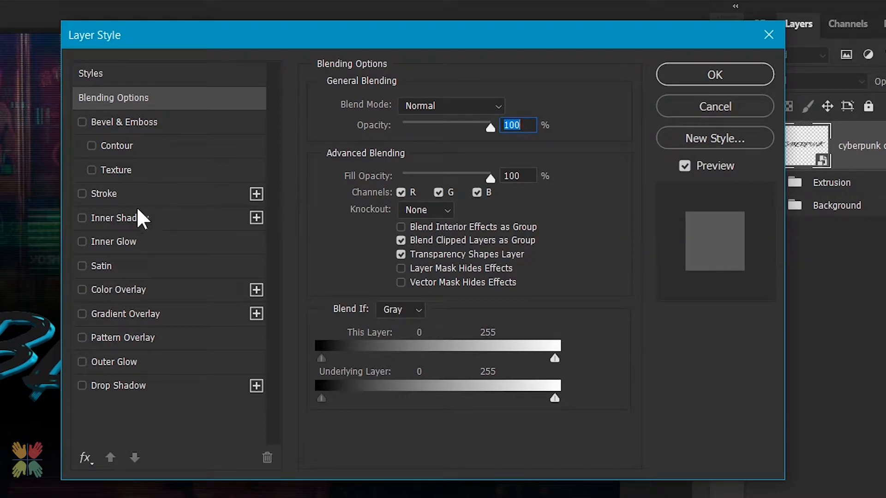
left_click(143, 218)
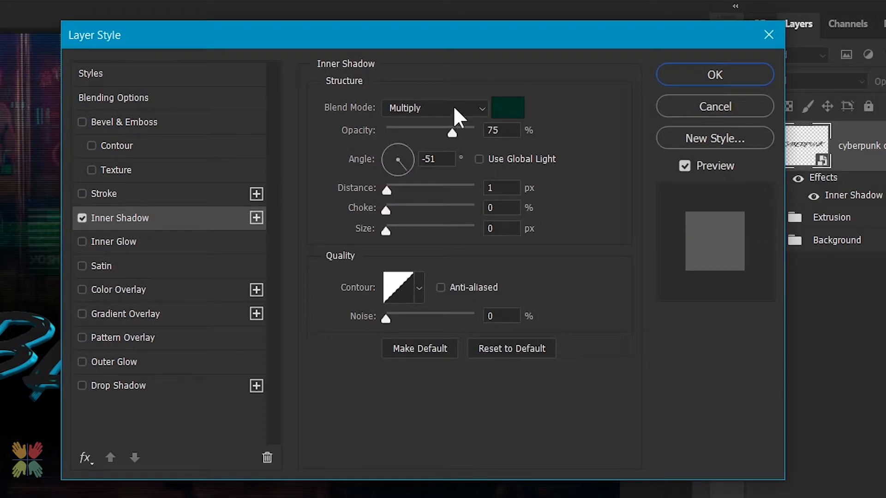
left_click(507, 107)
left_click(587, 434)
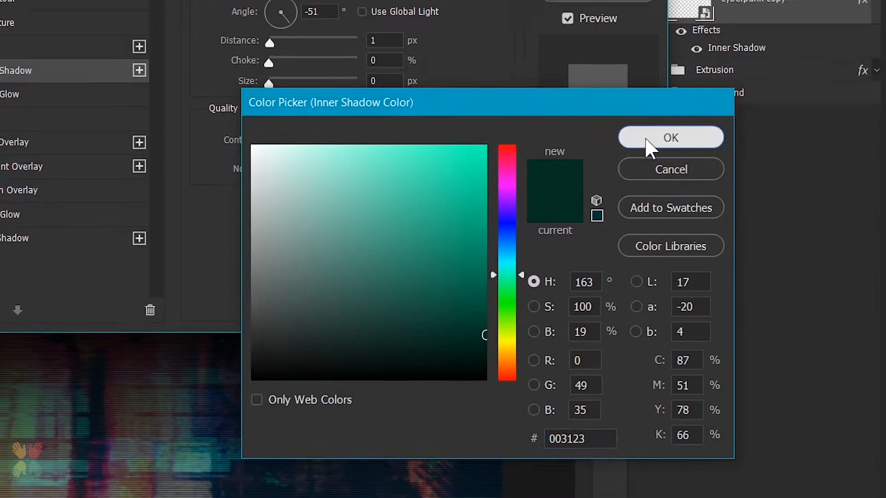
left_click(649, 132)
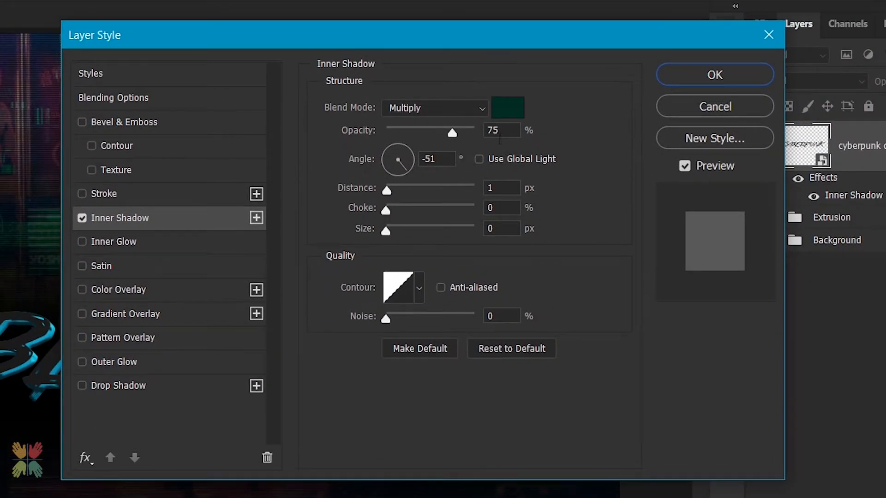
left_click(450, 159)
left_click(511, 188)
left_click(505, 230)
Add a Drop Shadow to the layer with angle 120° and size 8 px, then confirm the layer style
left_click(132, 386)
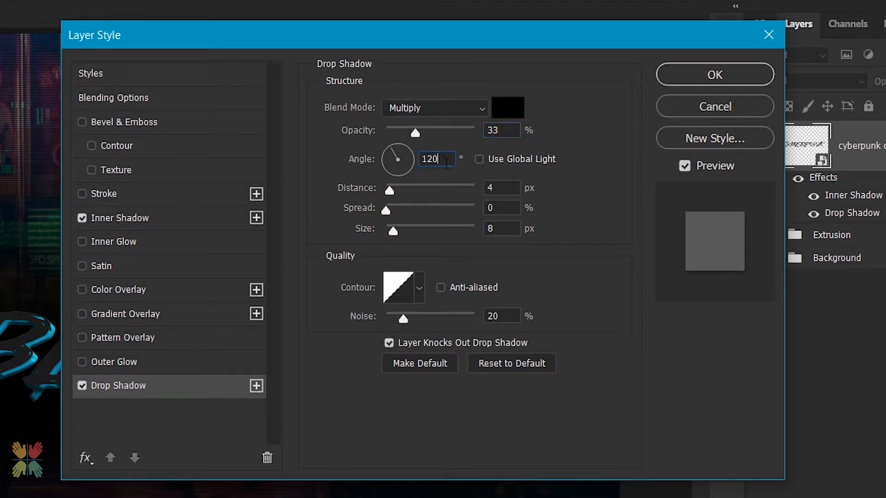
key("Tab")
left_click(509, 231)
left_click(683, 76)
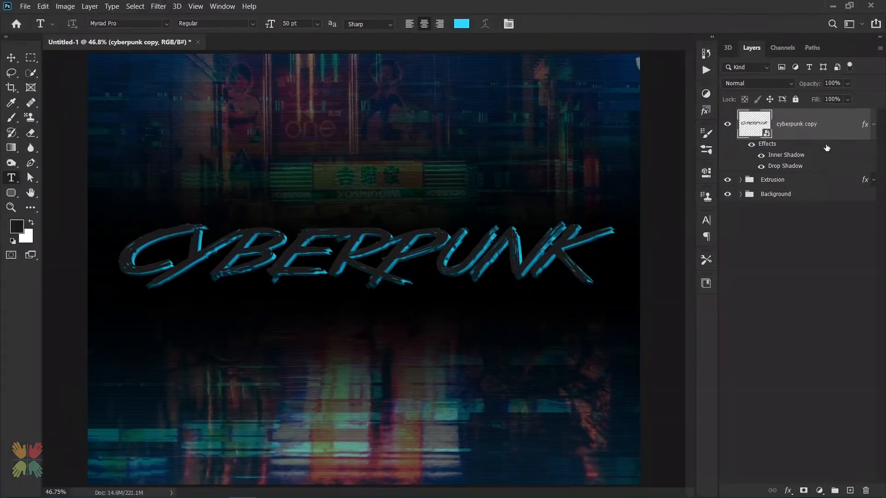
Duplicate the styled cyberpunk copy layer and remove all layer effects from the duplicate
left_click(875, 133)
left_click(875, 133)
key("ctrl+j")
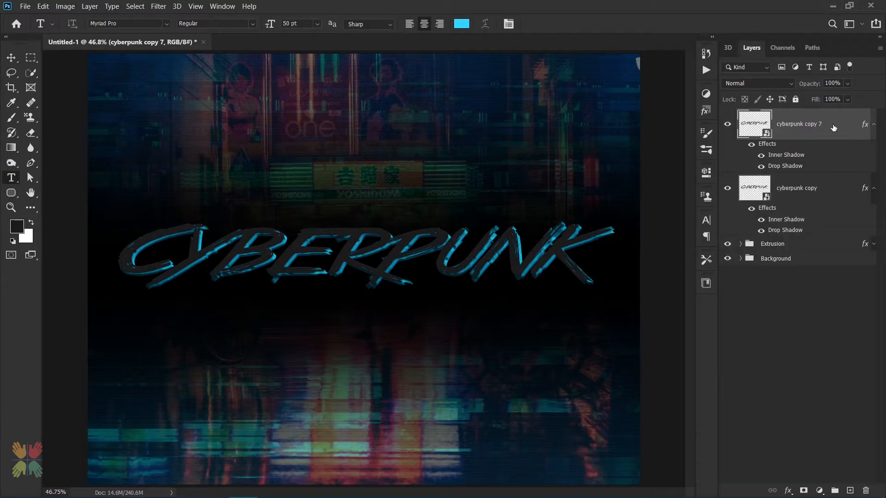
left_click(875, 189)
left_click_drag(772, 149, 865, 490)
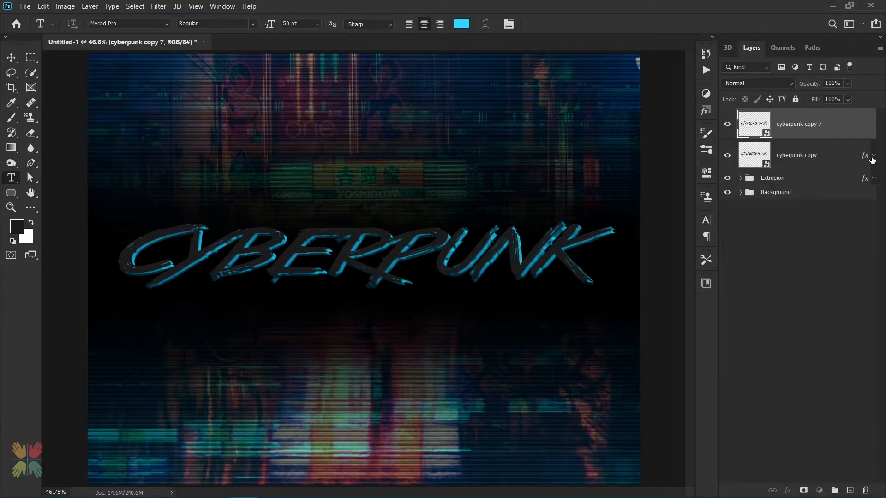
Clip the duplicate to the layer below and give it a Gradient Overlay whose left stop is #746303
left_click(755, 137, "alt")
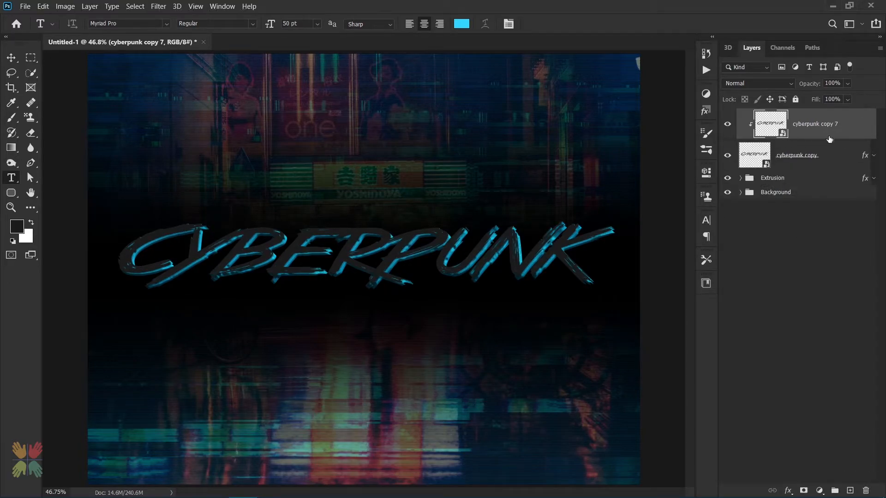
double_click(850, 131)
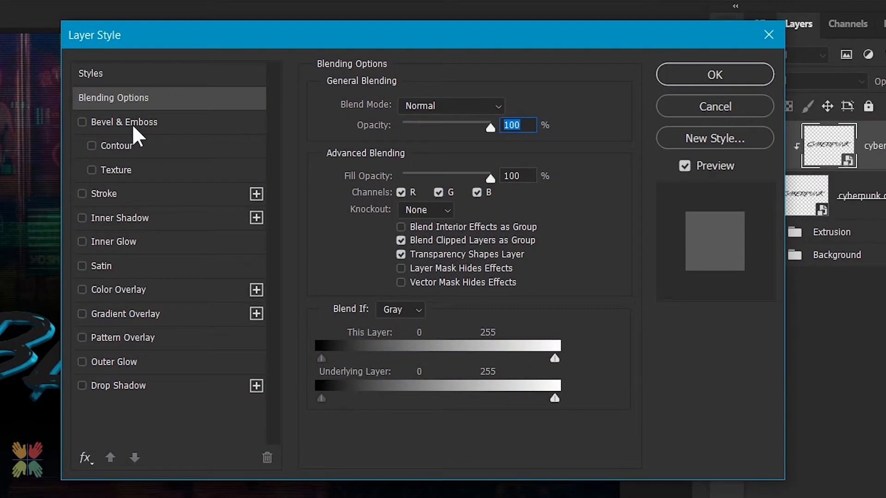
left_click(132, 124)
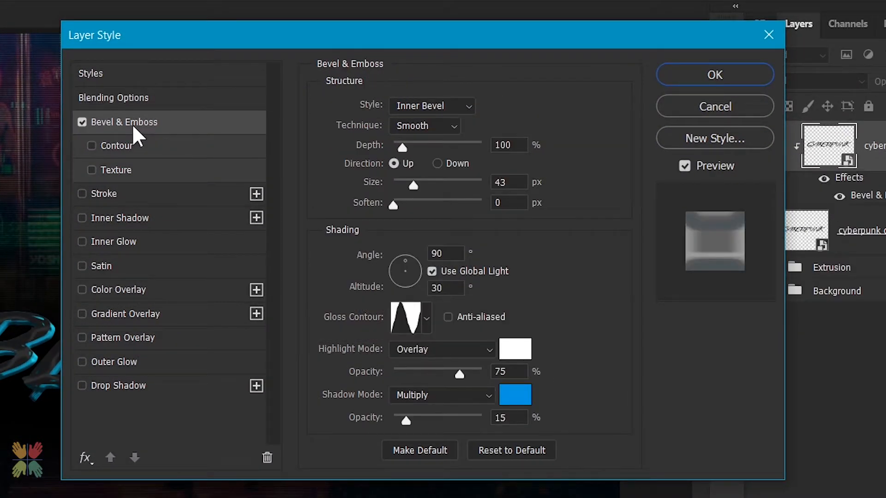
left_click(82, 314)
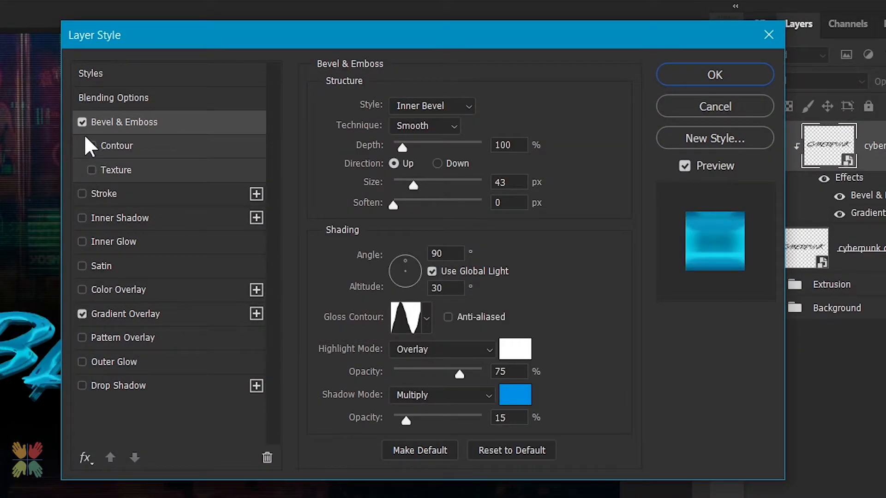
left_click(82, 122)
left_click(171, 314)
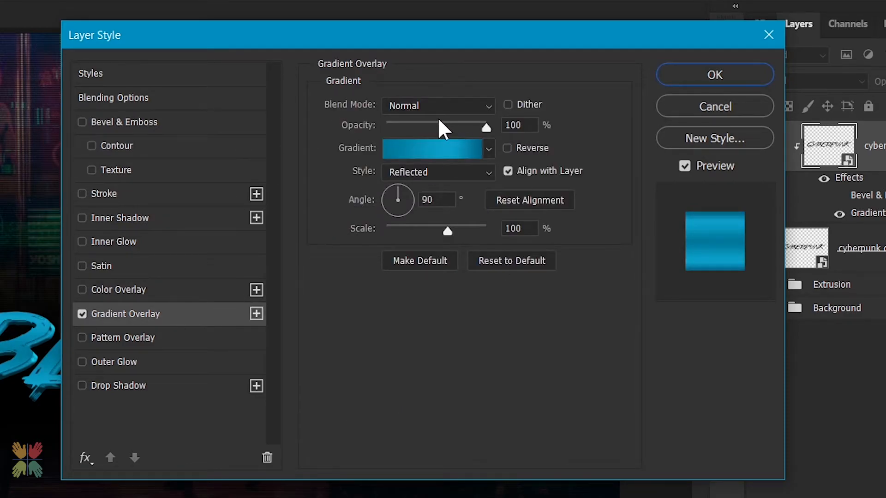
left_click(450, 151)
left_click(467, 368)
left_click(535, 445)
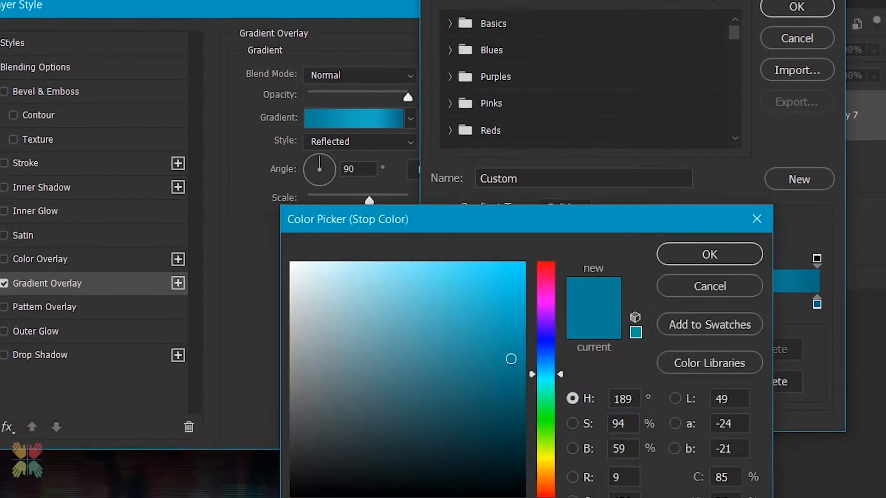
type("746303")
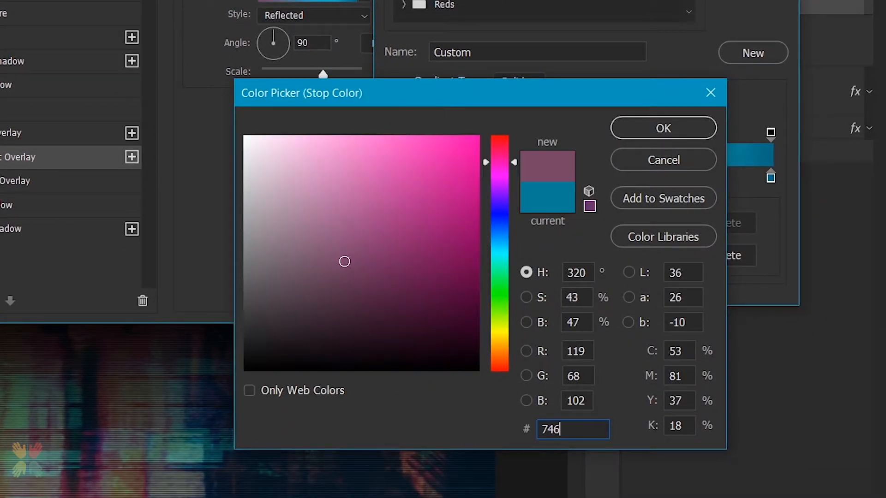
left_click(653, 118)
Set the gradient's right stop to #afa105, then make the overlay Linear at a 77° angle
left_click_drag(649, 178, 649, 116)
left_click(770, 179)
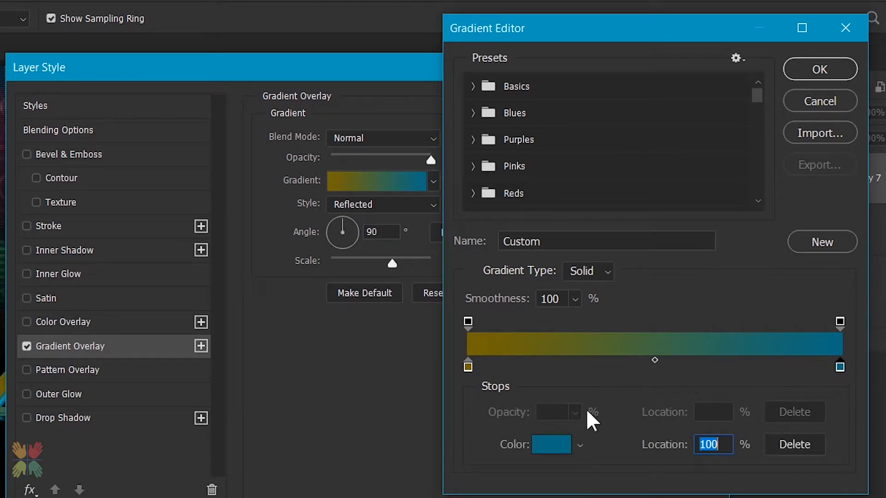
left_click(563, 442)
type("afa105")
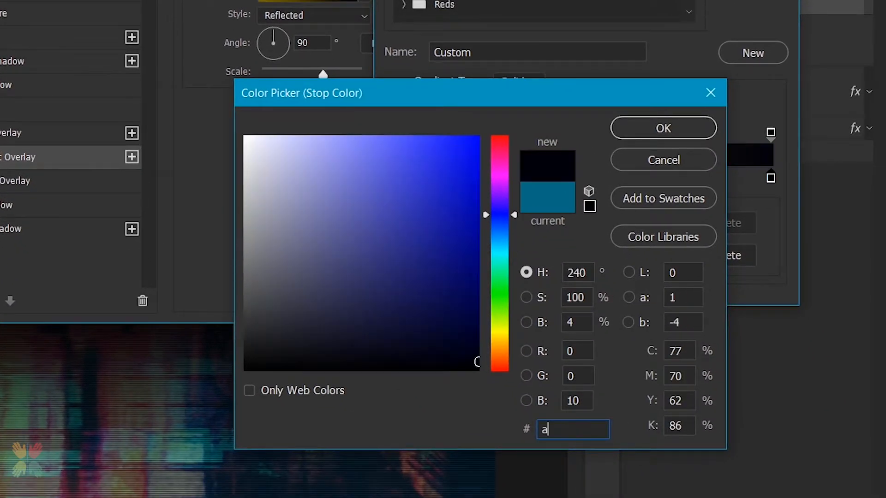
key("Return")
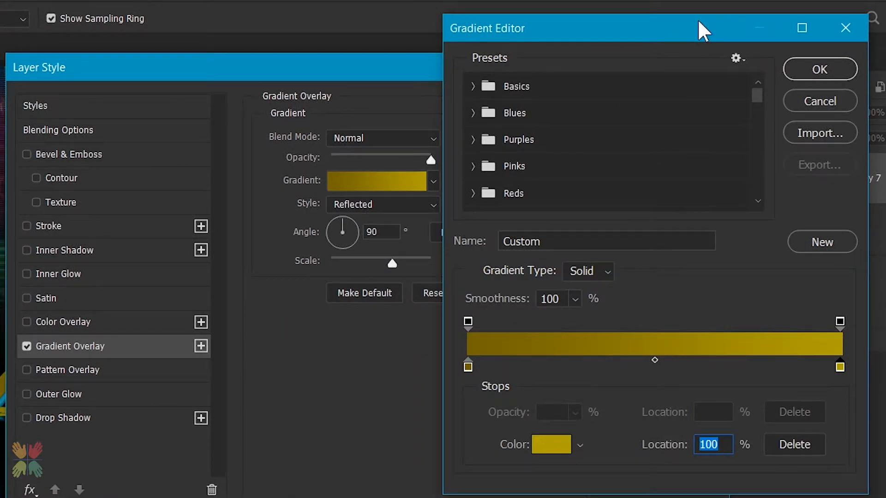
left_click(811, 44)
left_click(369, 180)
left_click(429, 188)
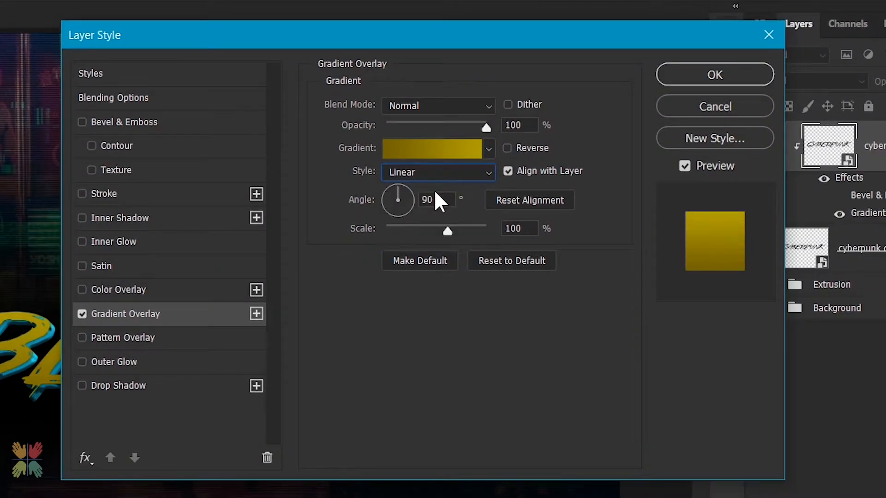
double_click(436, 201)
type("77")
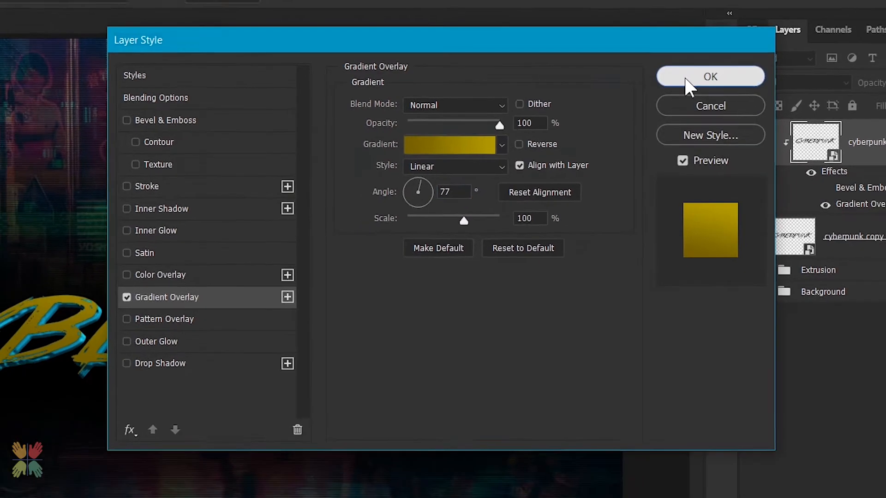
left_click(696, 77)
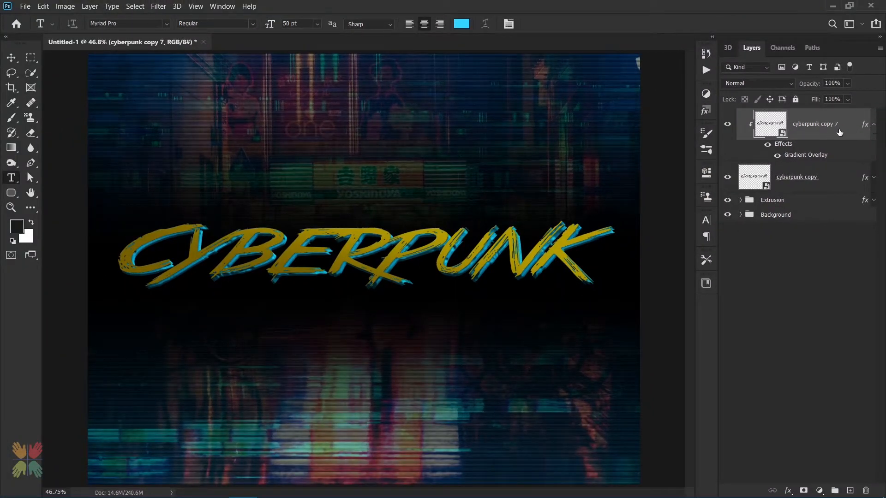
Duplicate the gradient-overlay layer, delete the copy's effects, and clip it to the stack below
key("ctrl+j")
left_click_drag(767, 146, 866, 491)
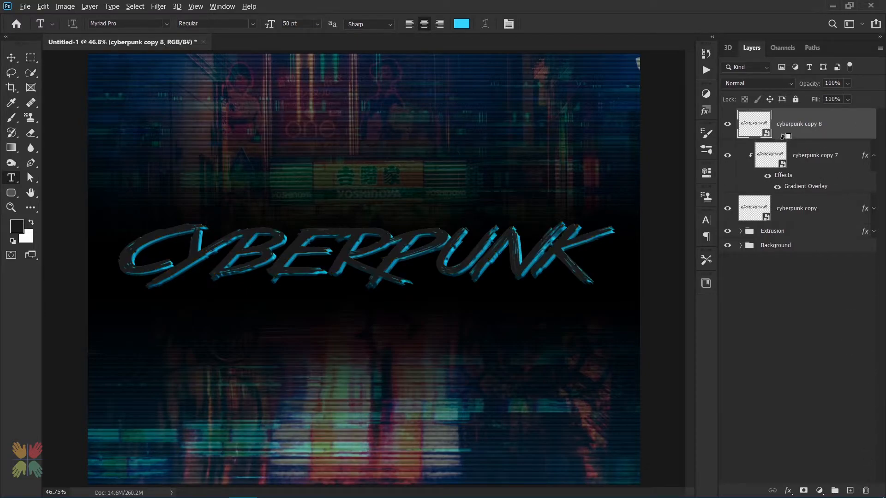
left_click(782, 136, "alt")
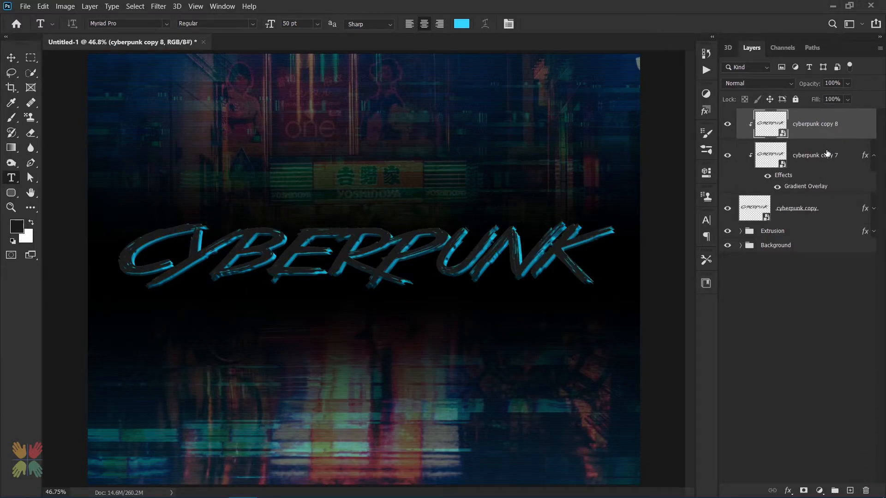
Set Fill to 0% on the cyberpunk copy 7 and cyberpunk copy 8 layers
left_click(826, 155)
left_click_drag(818, 101, 746, 113)
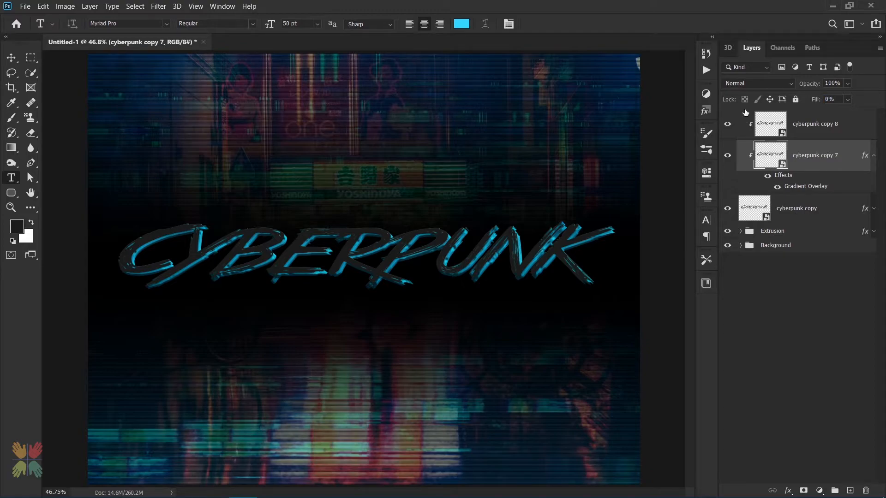
left_click(806, 131)
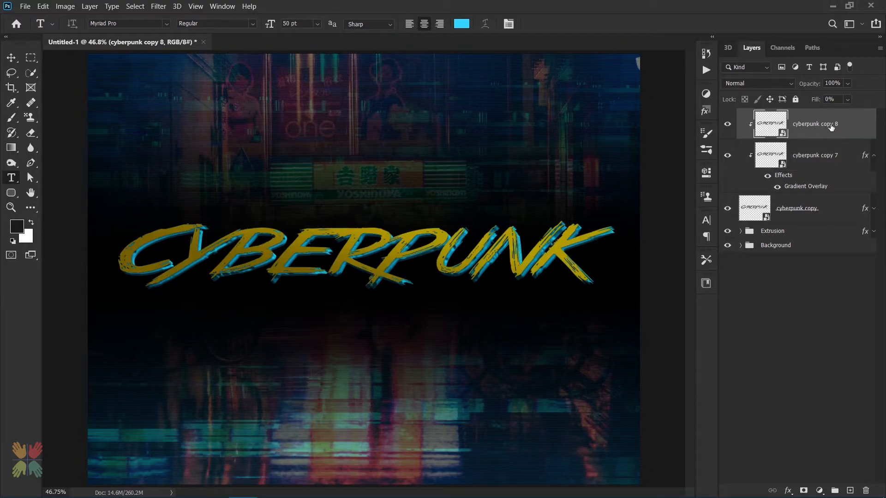
left_click(815, 158)
left_click(824, 127)
left_click(873, 156)
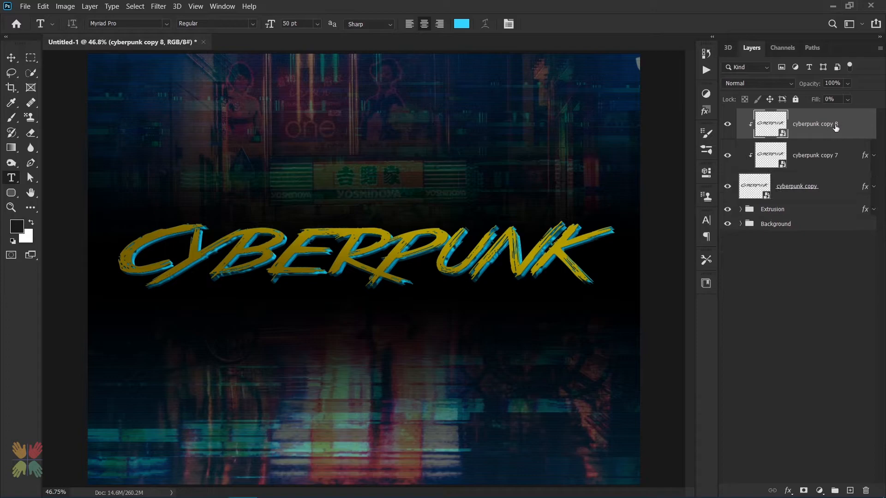
Add a Bevel & Emboss to cyberpunk copy 8 with depth 62%, size 152 px, and angle 120°
double_click(843, 124)
double_click(855, 125)
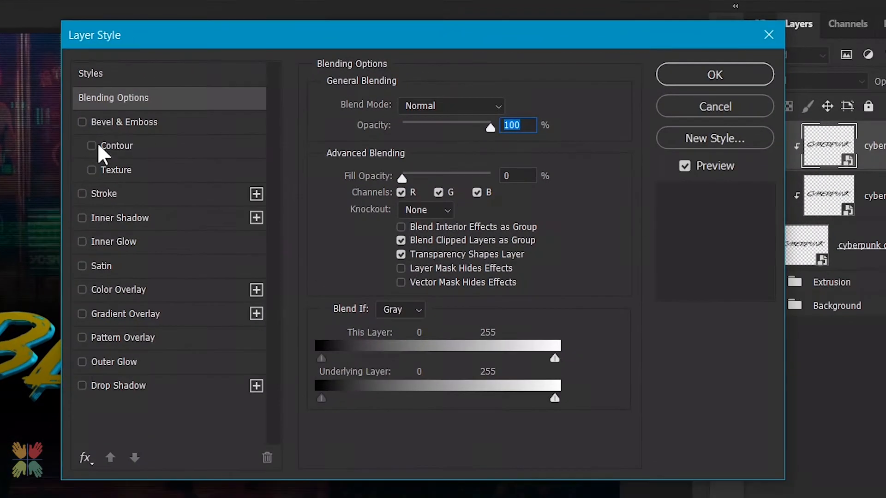
left_click(109, 125)
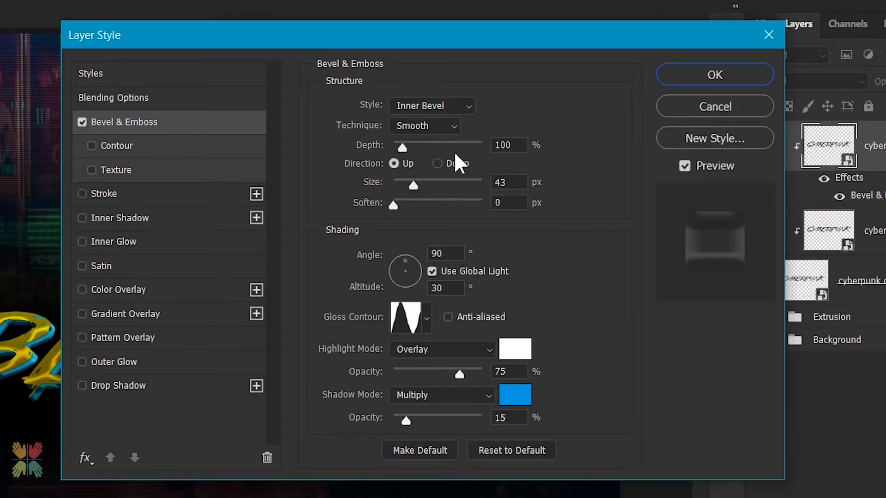
double_click(509, 146)
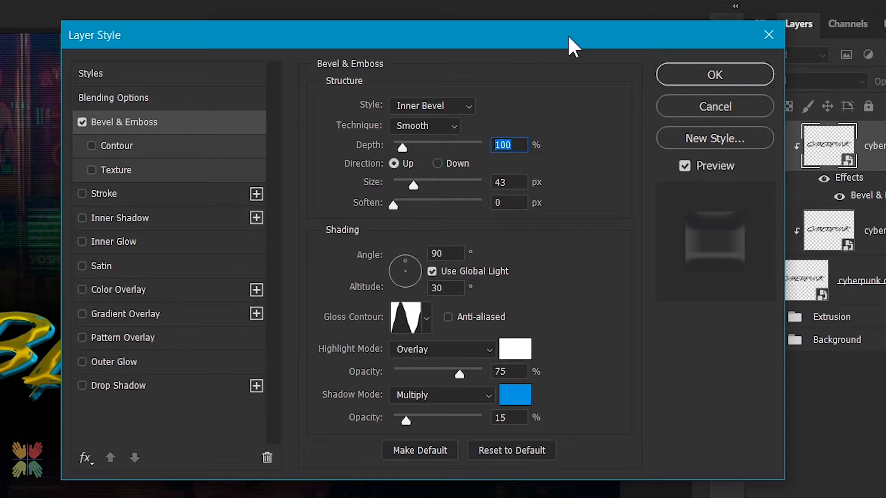
type("62")
key("Tab")
type("152")
key("Tab")
key("Tab")
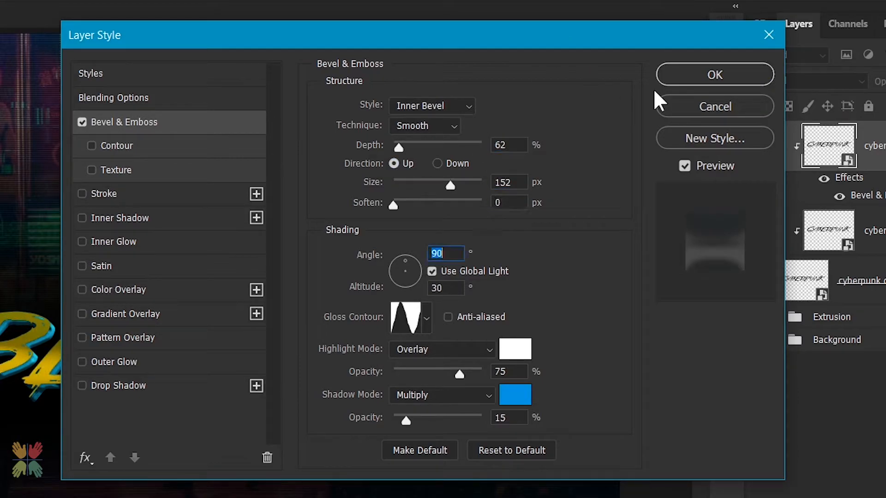
type("120")
Set the bevel's gloss contour to Ring - Double
key("Tab")
key("Tab")
left_click(427, 319)
scroll(387, 430, "down", 3)
left_click(372, 439)
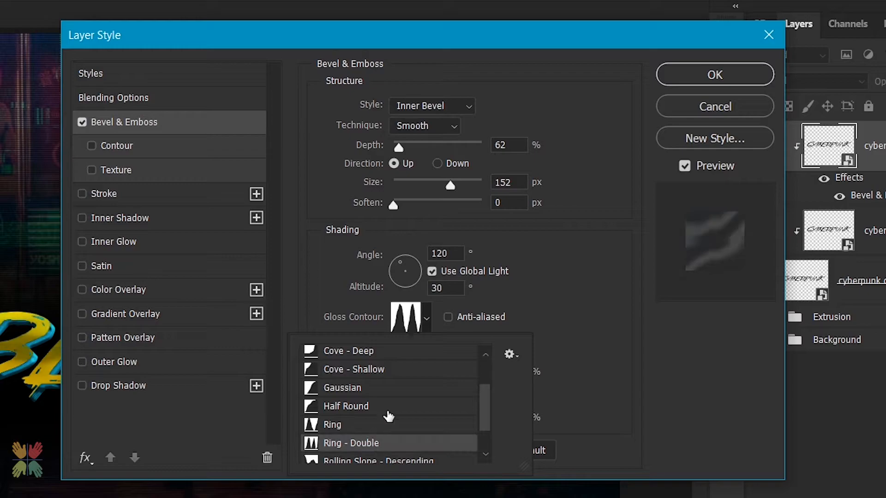
left_click(425, 311)
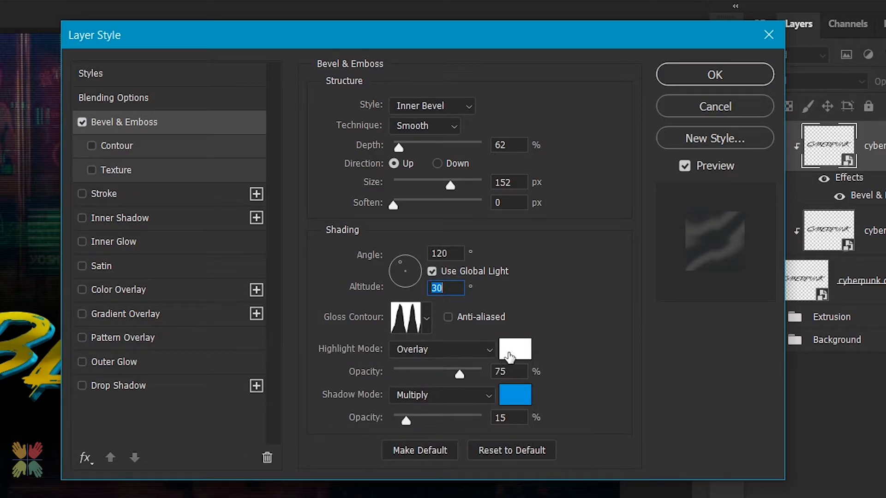
Set the bevel's highlight mode to Normal and its highlight color to eeff36
left_click(461, 351)
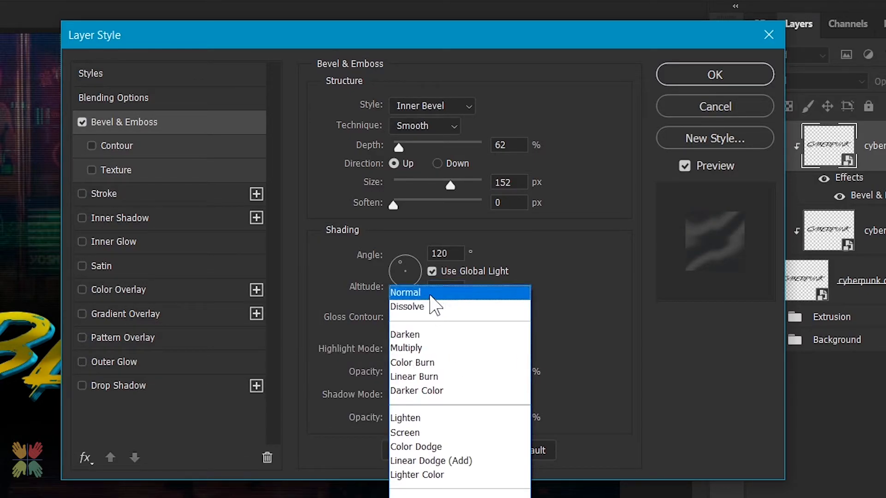
left_click(459, 291)
left_click(507, 362)
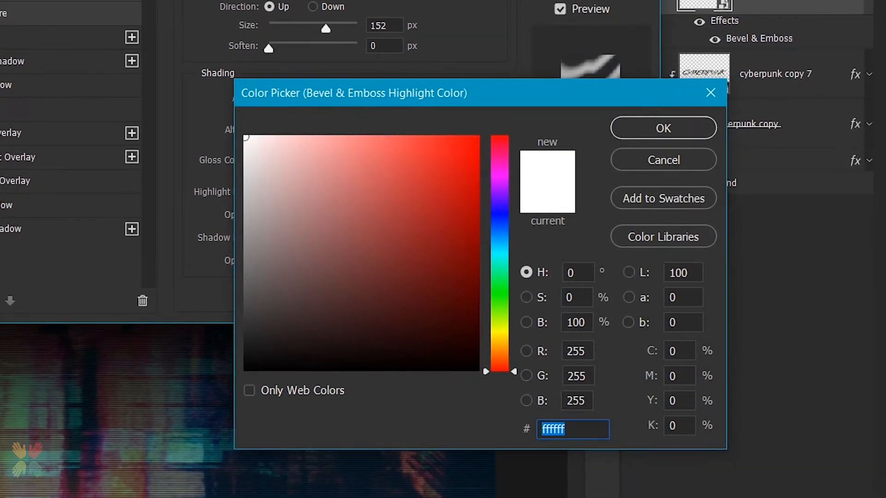
type("eeff36")
key("Return")
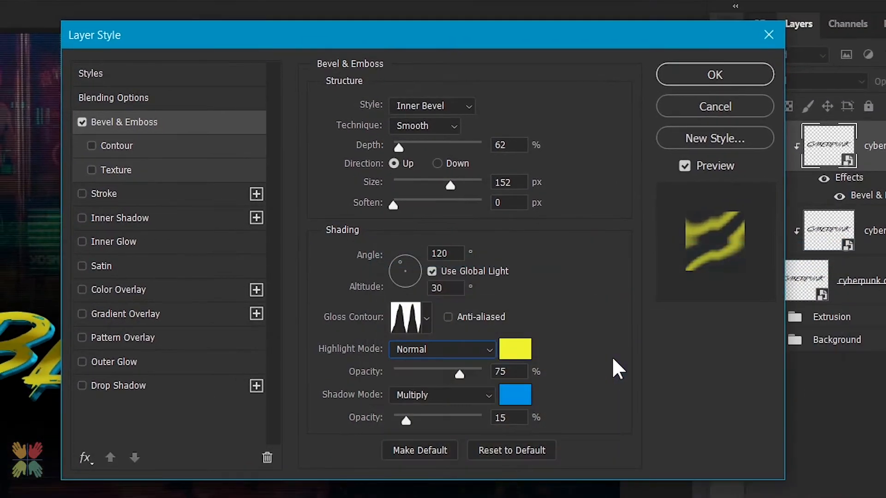
Set highlight opacity to 100%, shadow color to black, and shadow opacity to 0%
double_click(498, 372)
type("100")
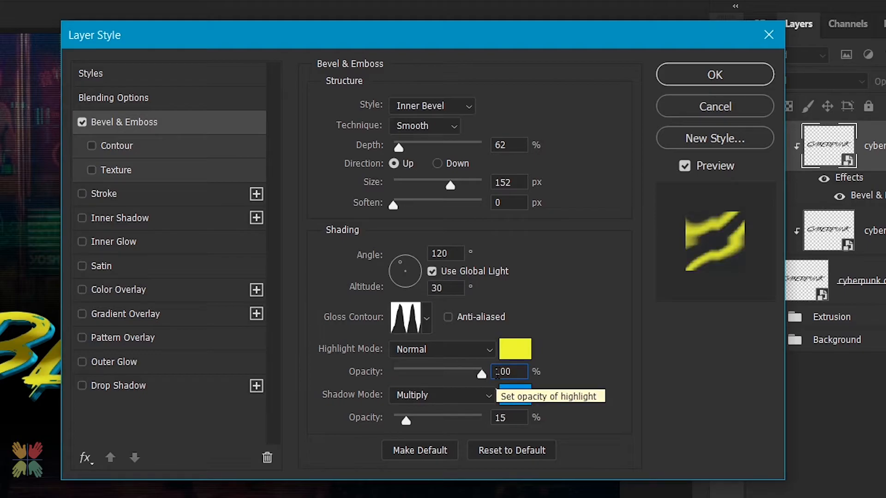
left_click(516, 395)
left_click_drag(502, 375, 321, 497)
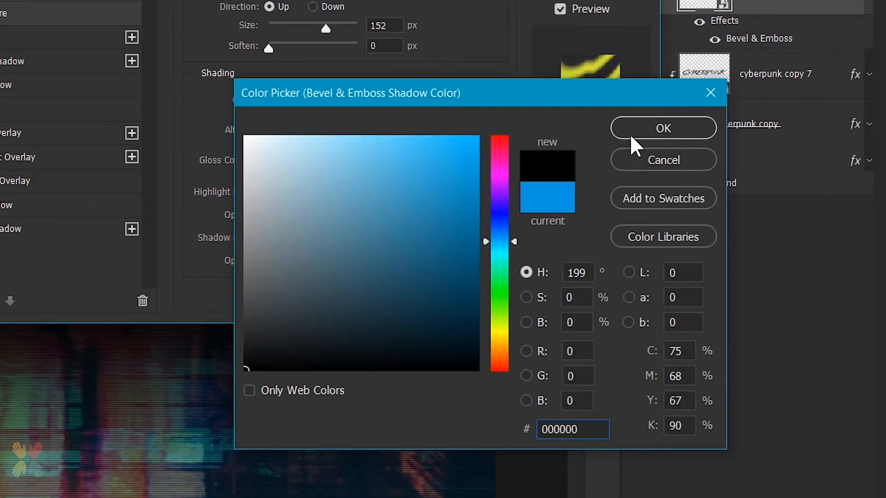
left_click(646, 129)
left_click_drag(475, 411, 378, 420)
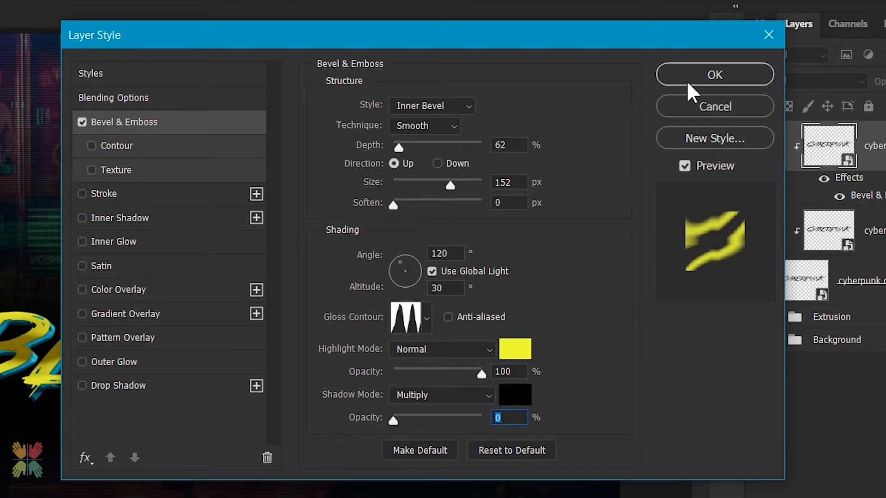
Apply the style, duplicate the layer, clip the copy to the stack, and delete its effects
left_click(690, 78)
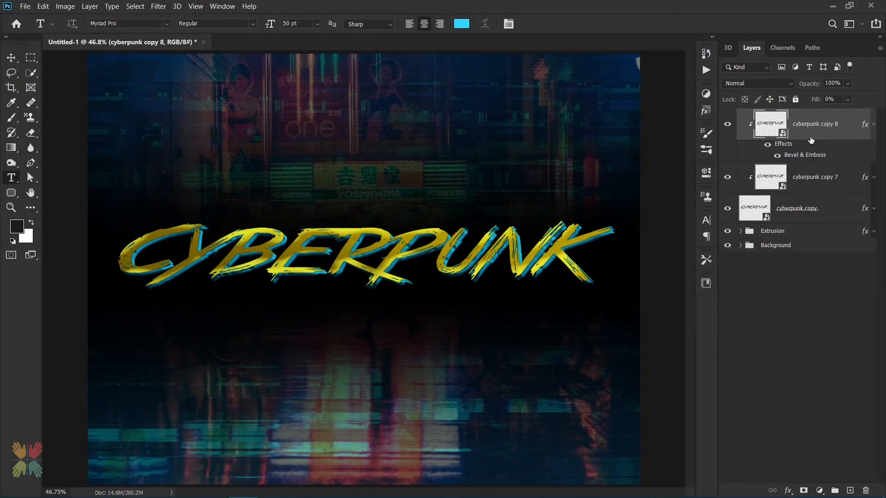
key("ctrl+j")
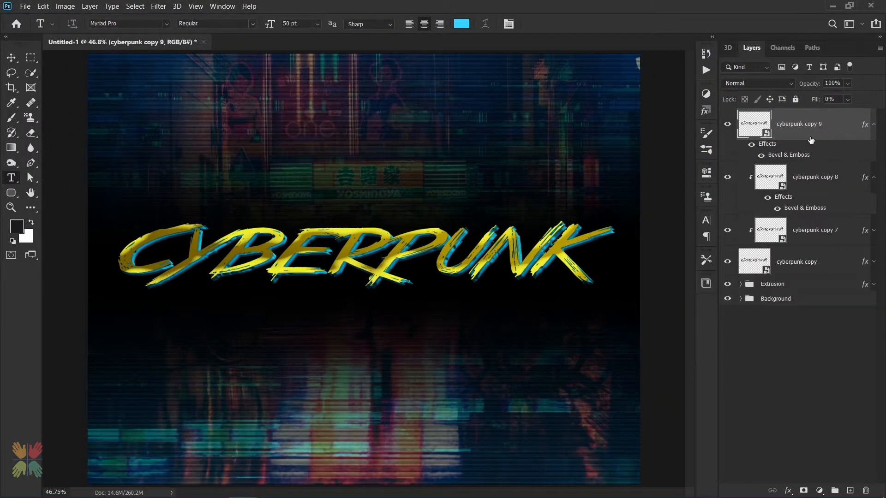
left_click(794, 159, "alt")
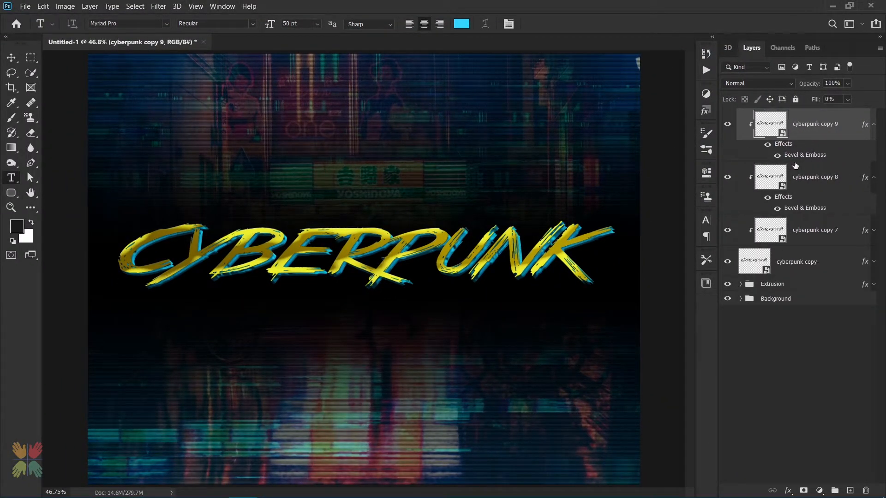
left_click(873, 178)
left_click_drag(779, 145, 867, 491)
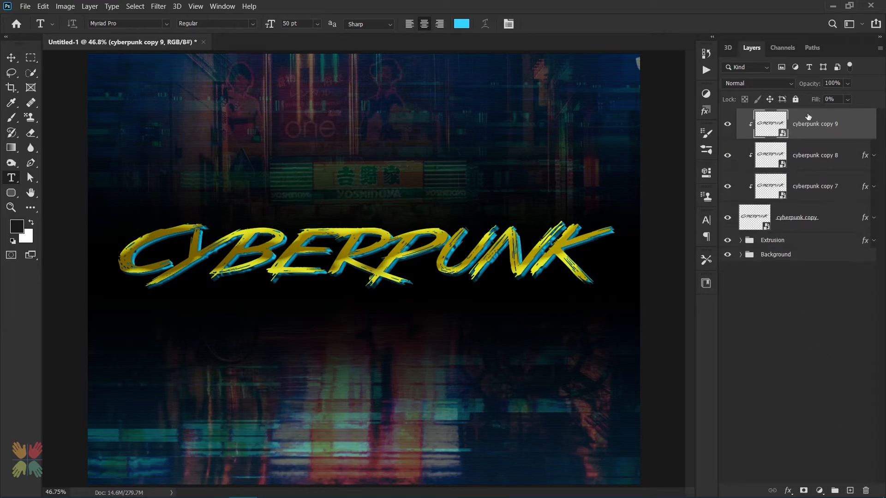
Enable Bevel & Emboss on cyberpunk copy 9 with depth 72%, size 122 px, and altitude 37°
double_click(847, 127)
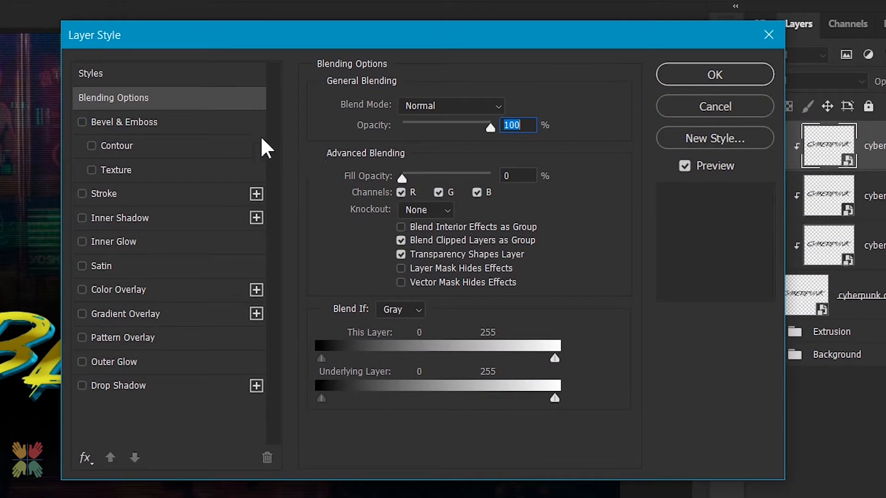
left_click(121, 125)
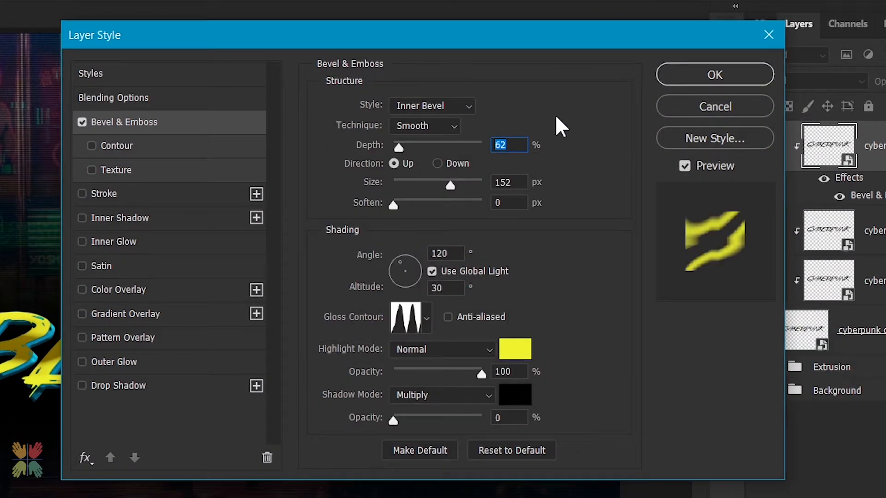
type("72")
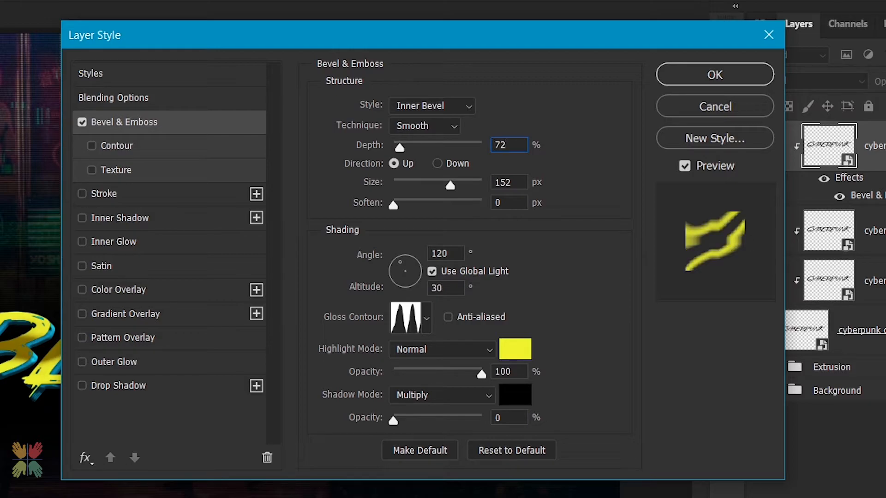
key("Tab")
type("122")
key("Tab")
key("Tab")
key("Tab")
key("Tab")
type("37")
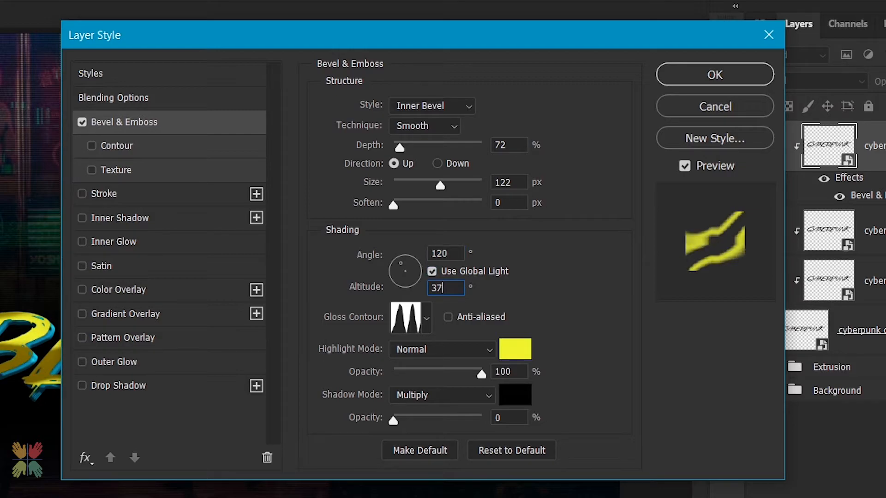
Turn off Use Global Light and set the highlight color to 574504
left_click(432, 271)
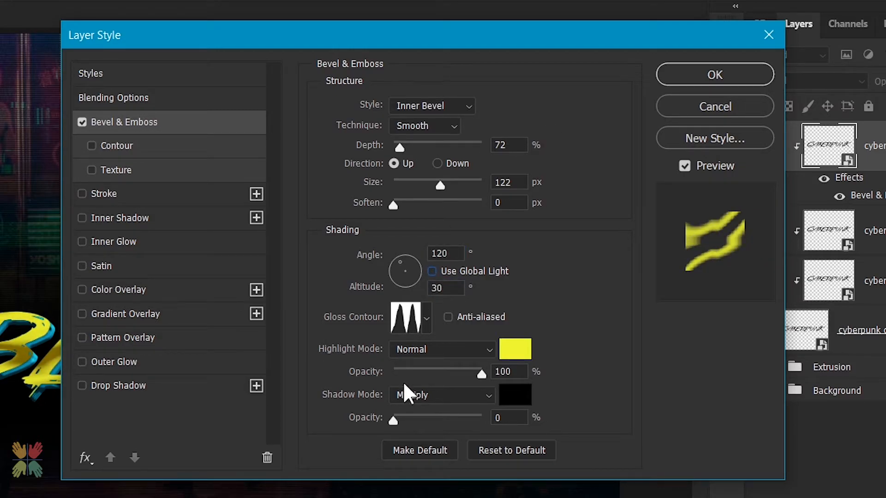
left_click(515, 351)
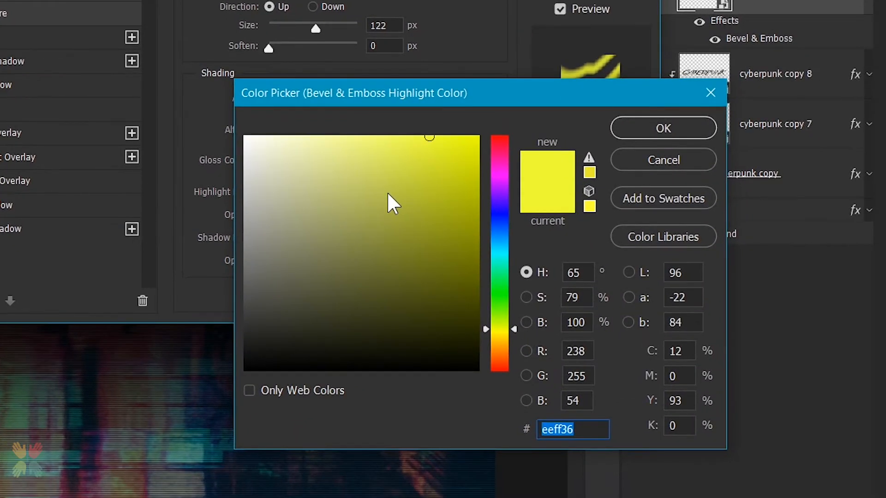
type("574504")
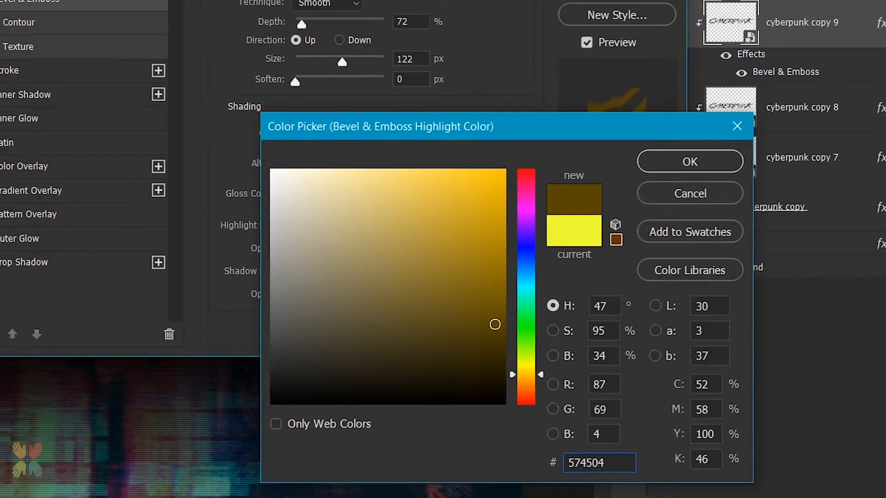
key("Return")
Set the highlight opacity to 55% and the highlight mode to Multiply
left_click(507, 372)
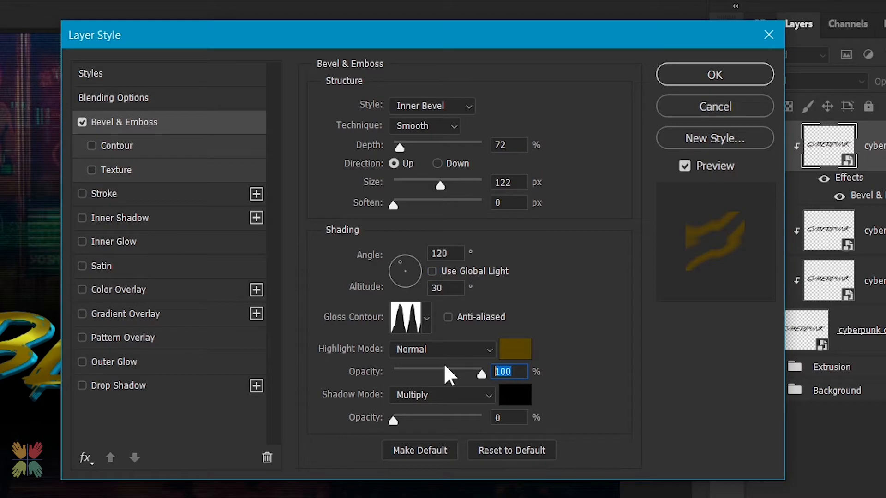
type("55")
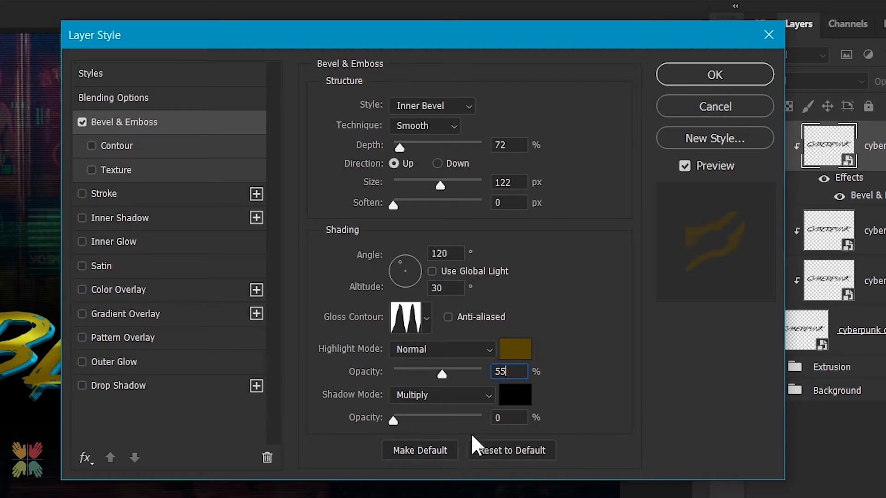
left_click(420, 350)
left_click(413, 349)
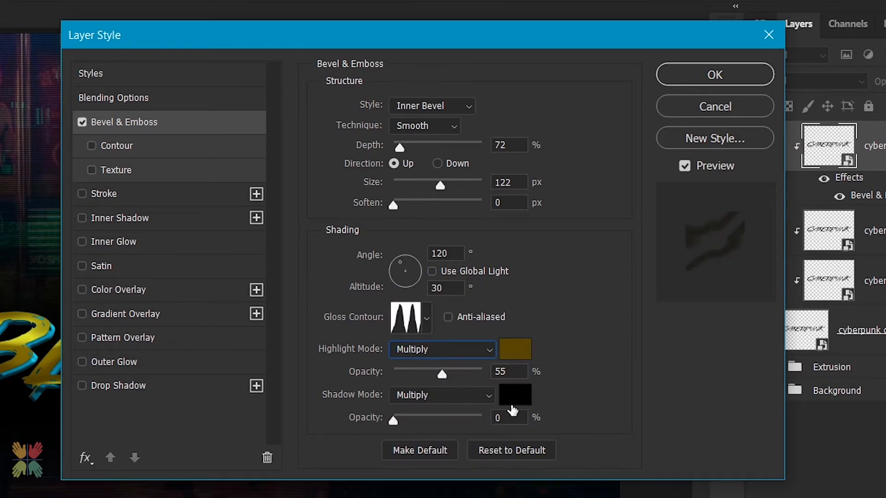
Set the bevel's shadow color to 382c00 and apply the layer style
left_click(514, 397)
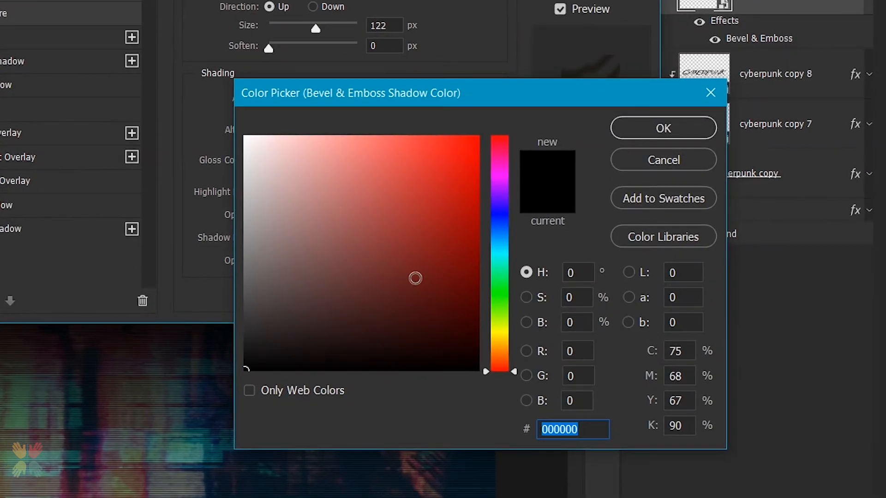
type("382c00")
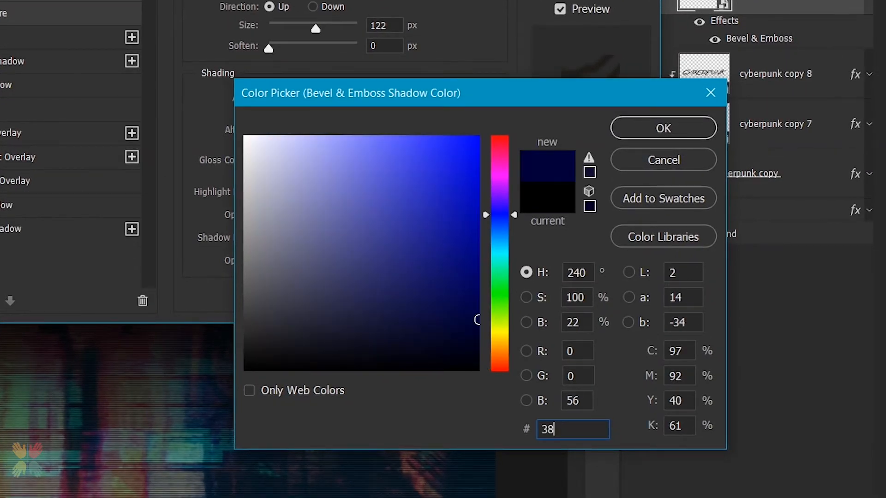
key("Return")
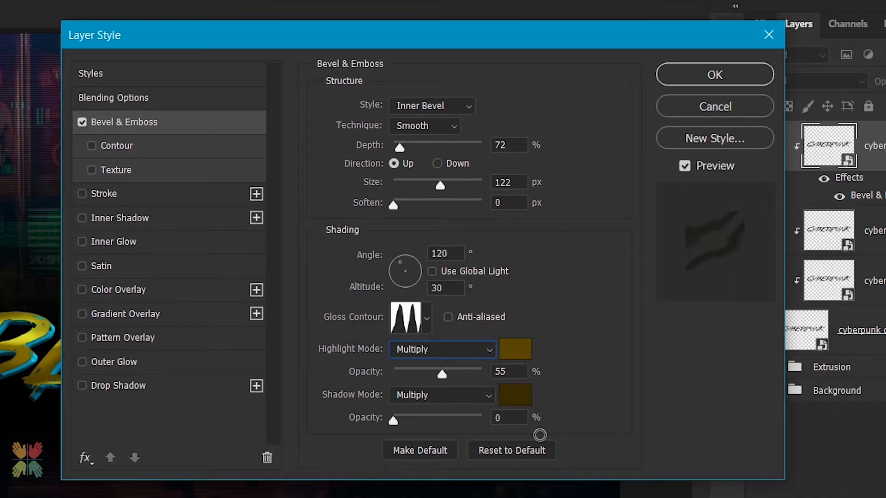
left_click(706, 77)
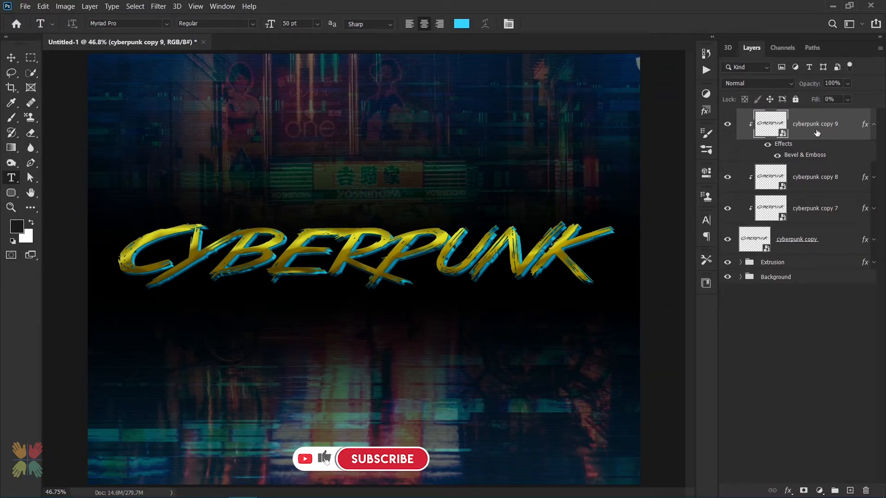
Duplicate the layer as cyberpunk copy 10, remove the copy's effects, and clip it to the layers below
key("ctrl+j")
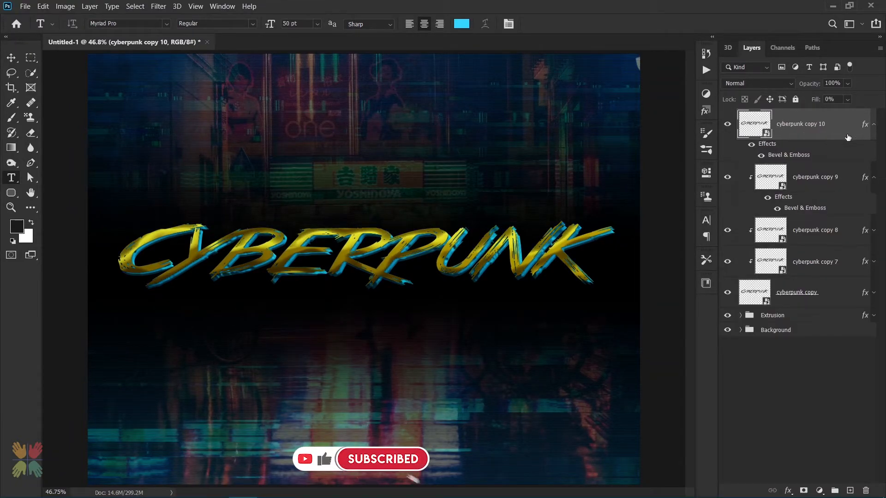
left_click(874, 178)
left_click_drag(767, 145, 866, 490)
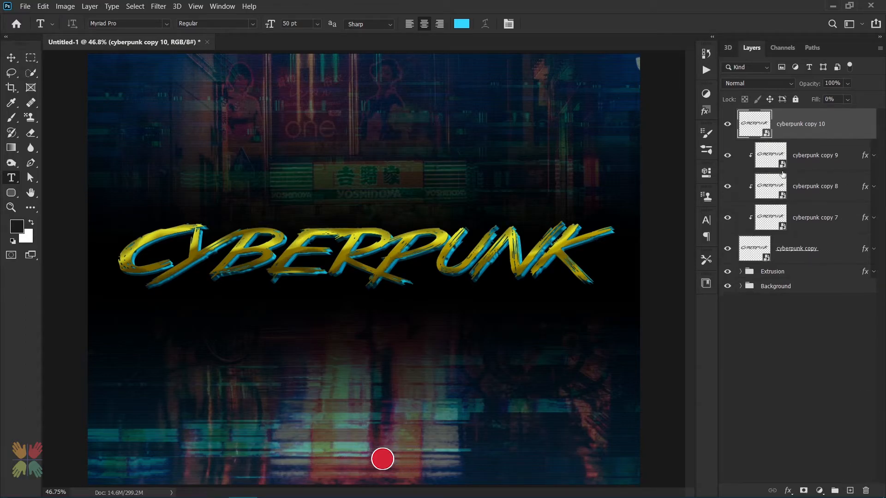
key("ctrl+alt+g")
Enable Bevel & Emboss on cyberpunk copy 10 with depth 62%, size 45 px, Use Global Light on, altitude 30°
double_click(856, 128)
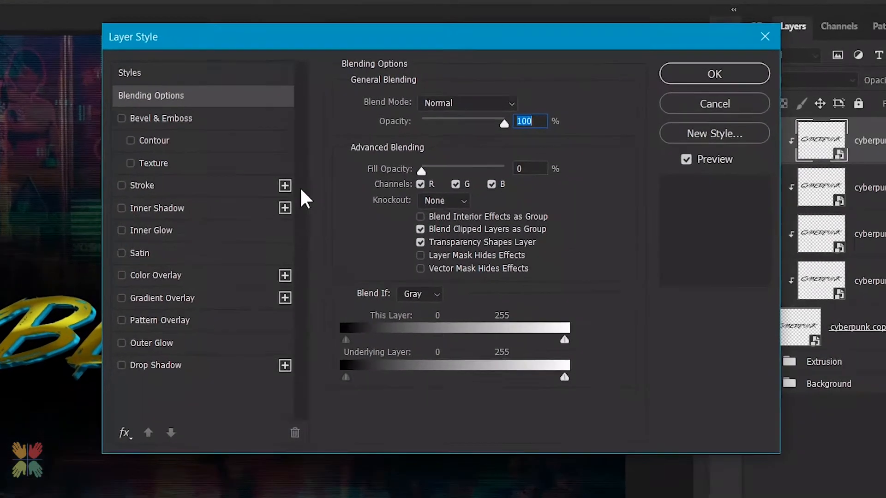
left_click(125, 122)
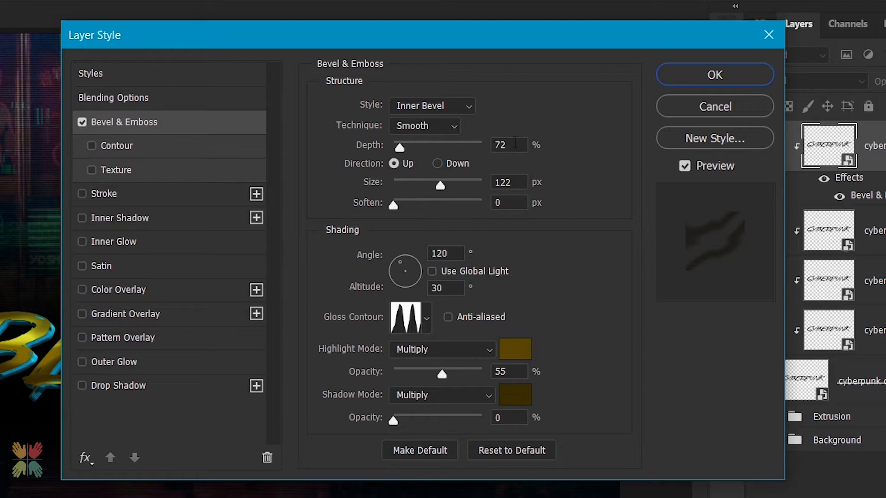
double_click(515, 144)
type("62")
key("Tab")
type("45")
key("Tab")
key("Tab")
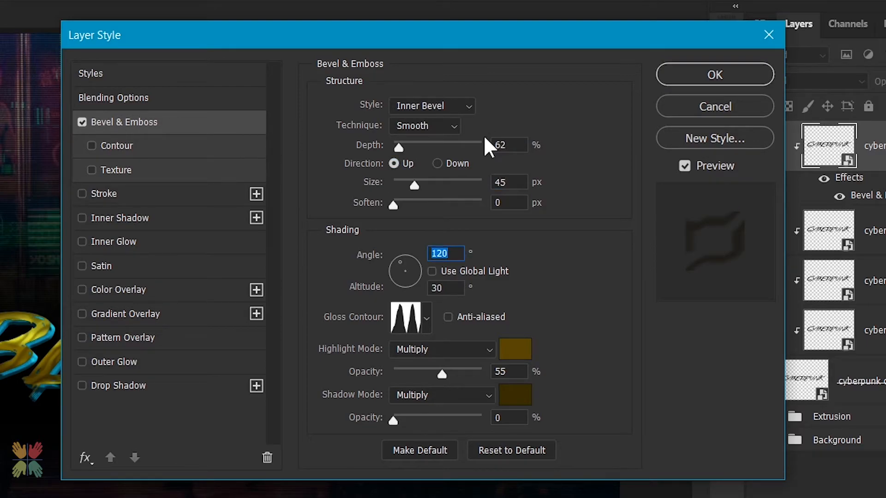
key("Tab")
key("space")
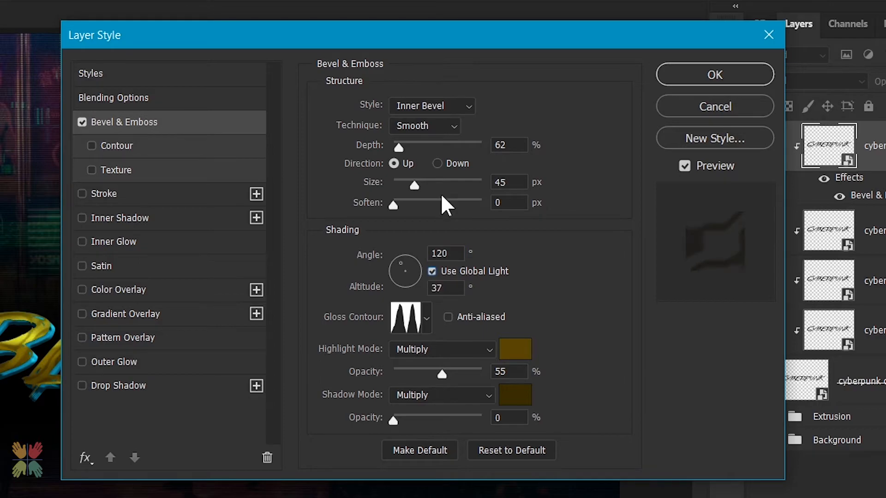
double_click(437, 287)
type("30")
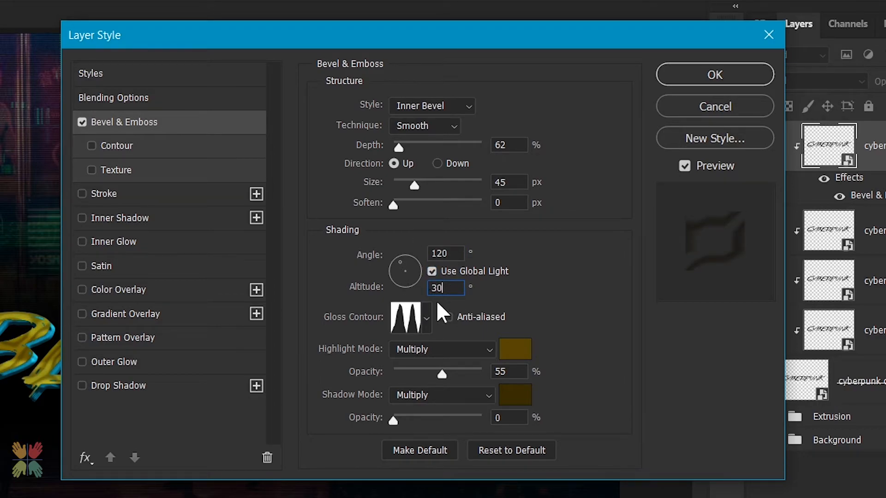
Choose a different gloss contour preset for the bevel
left_click(425, 315)
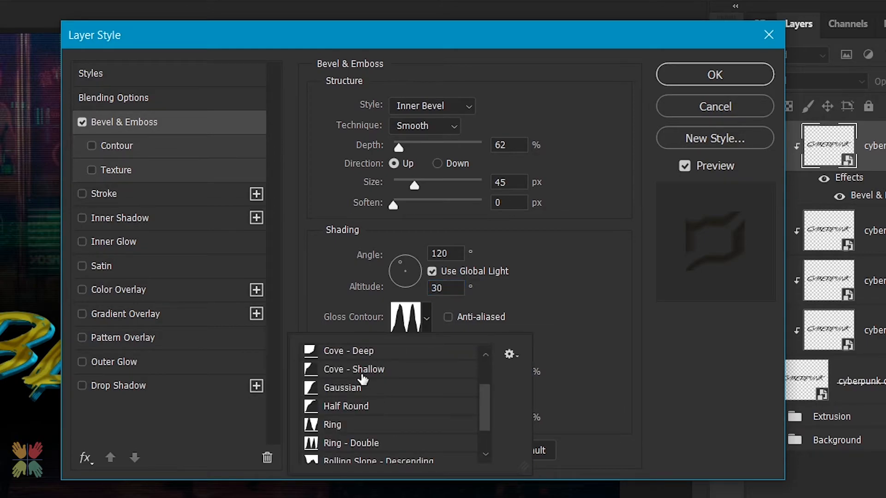
scroll(363, 375, "up", 1)
left_click(363, 374)
left_click(424, 314)
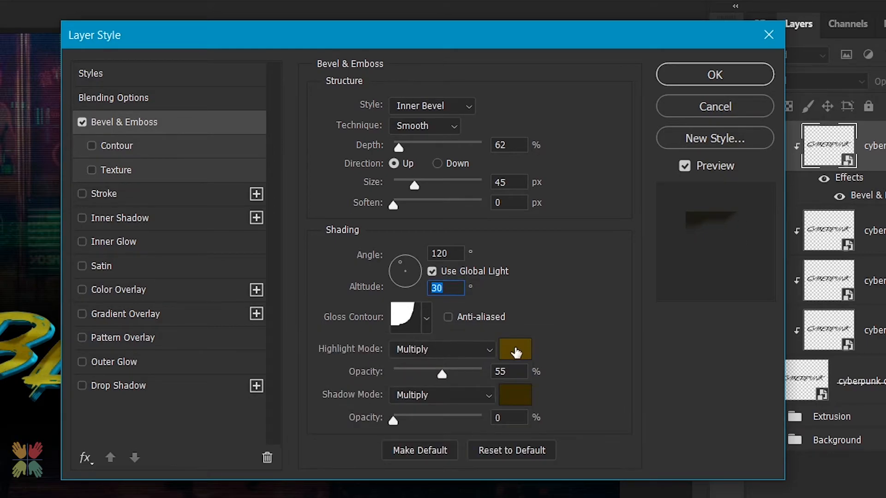
Set the highlight mode to Normal and the highlight color to f7f21d
left_click(422, 351)
left_click(413, 293)
left_click(570, 349)
type("f7f")
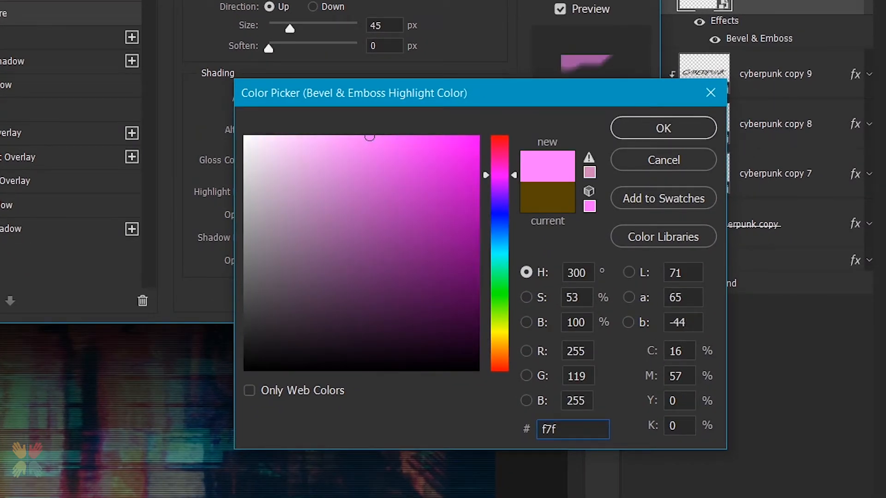
type("21d")
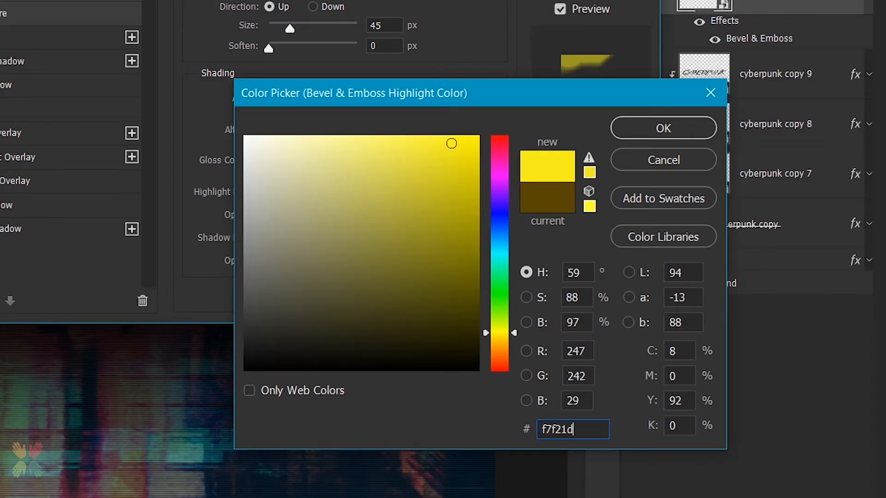
key("Return")
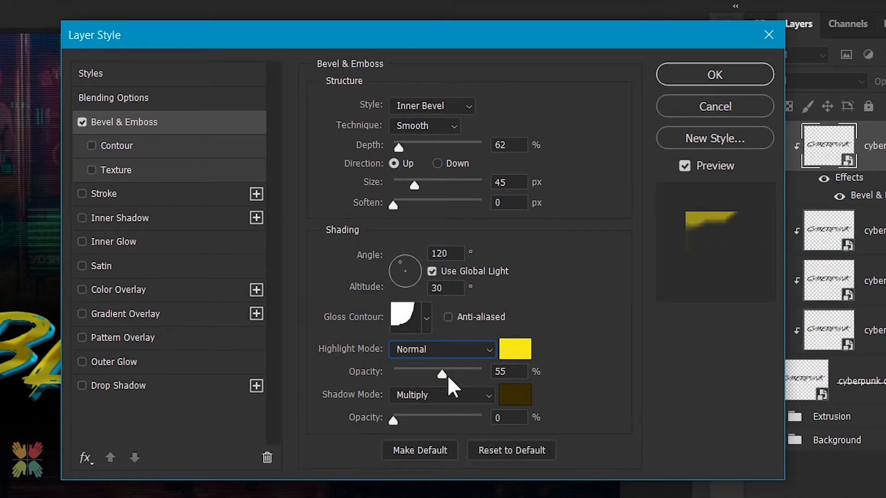
Raise highlight opacity to maximum, set the shadow color to black, and apply the layer style
left_click_drag(449, 375, 484, 373)
left_click(516, 396)
left_click_drag(258, 323, 225, 390)
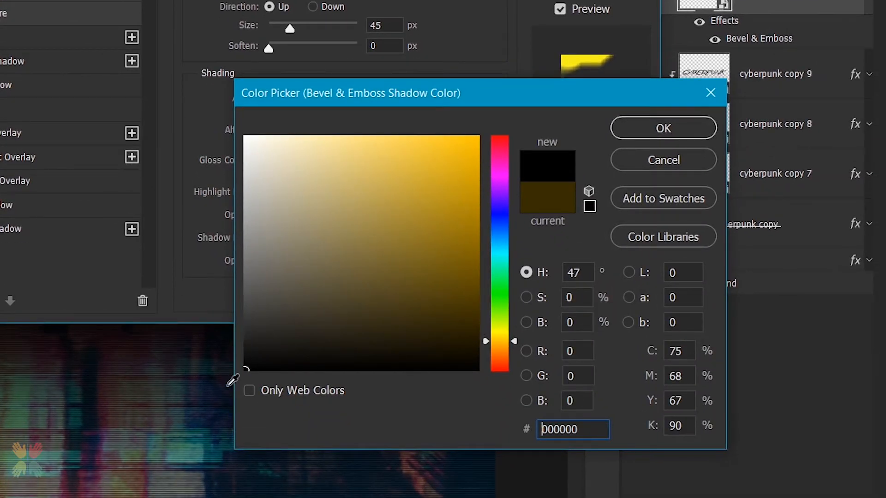
left_click(646, 134)
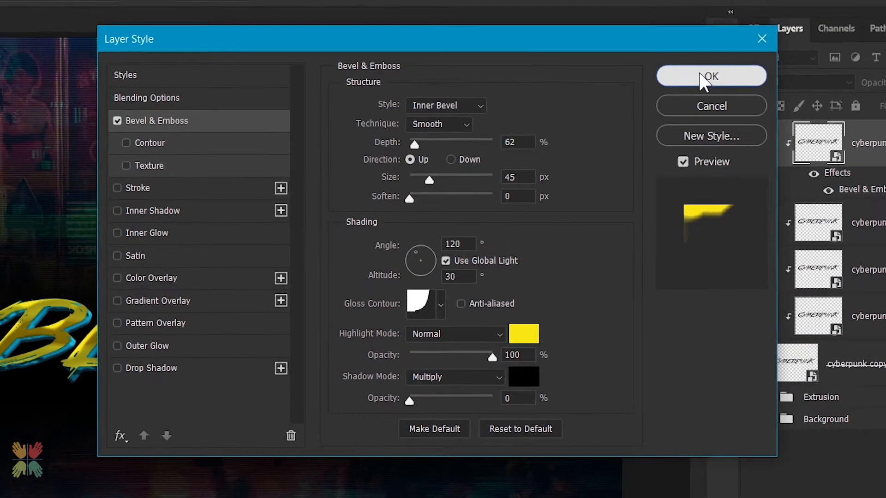
left_click(715, 75)
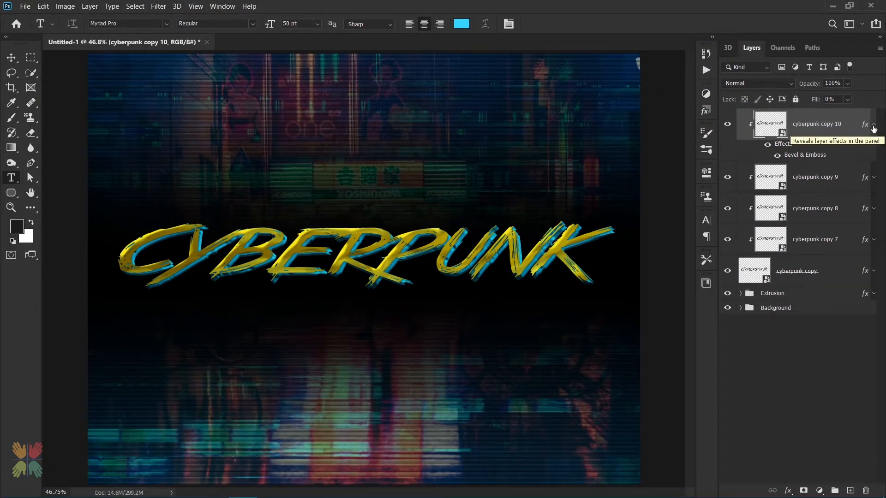
Duplicate cyberpunk copy 10 and remove the Bevel & Emboss effect from the new copy
key("ctrl+j")
left_click_drag(770, 146, 865, 490)
left_click(790, 138, "alt")
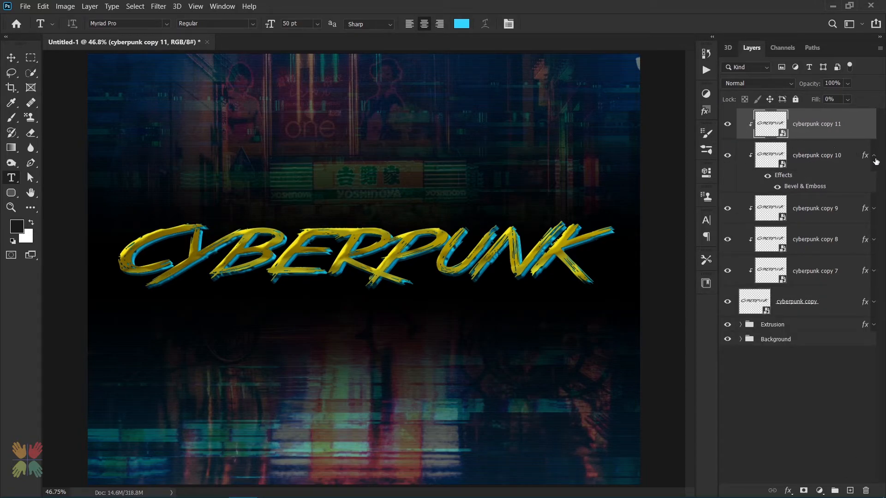
left_click(873, 155)
Add a white Normal-mode Inner Shadow to cyberpunk copy 11 with 80% opacity, 120° angle and 3 px distance
double_click(859, 124)
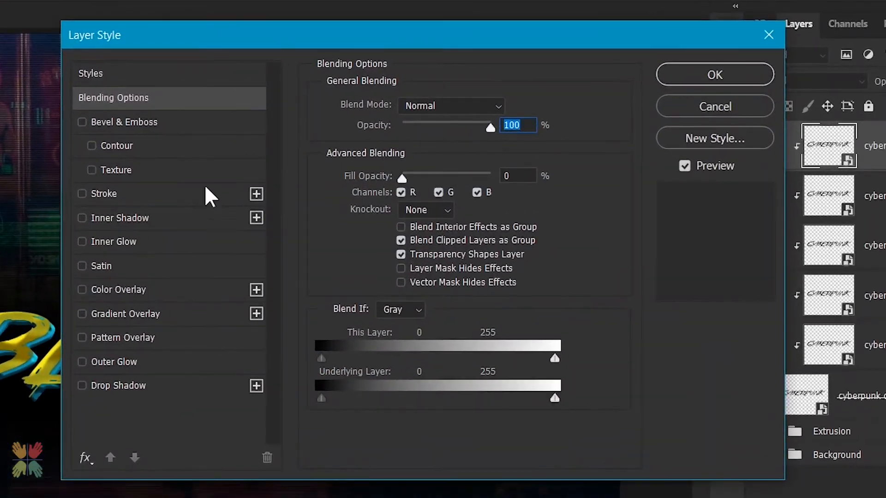
left_click(300, 181)
left_click(447, 108)
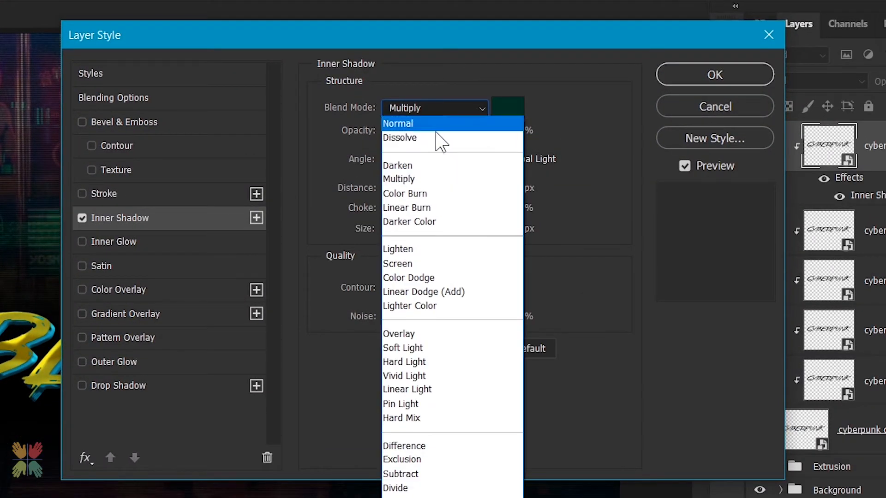
left_click(439, 123)
left_click(507, 108)
left_click(245, 136)
left_click(663, 128)
type("80")
key("Tab")
type("120")
key("Tab")
key("Tab")
type("3")
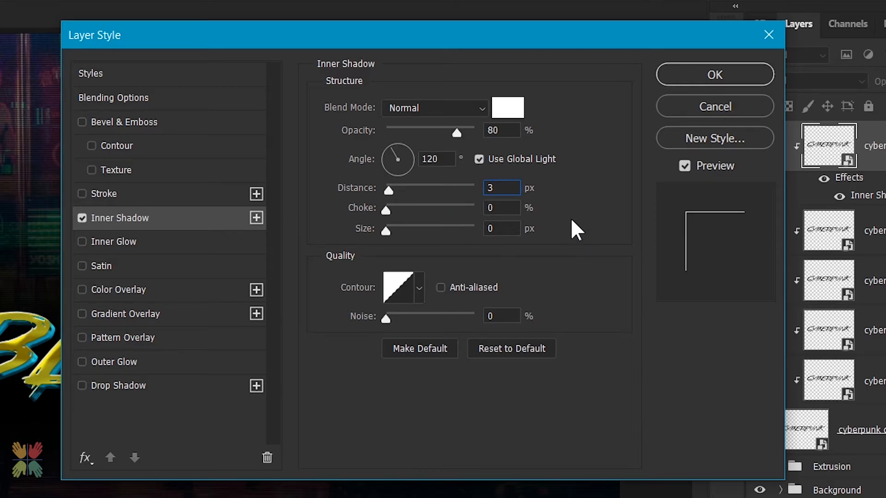
left_click(691, 78)
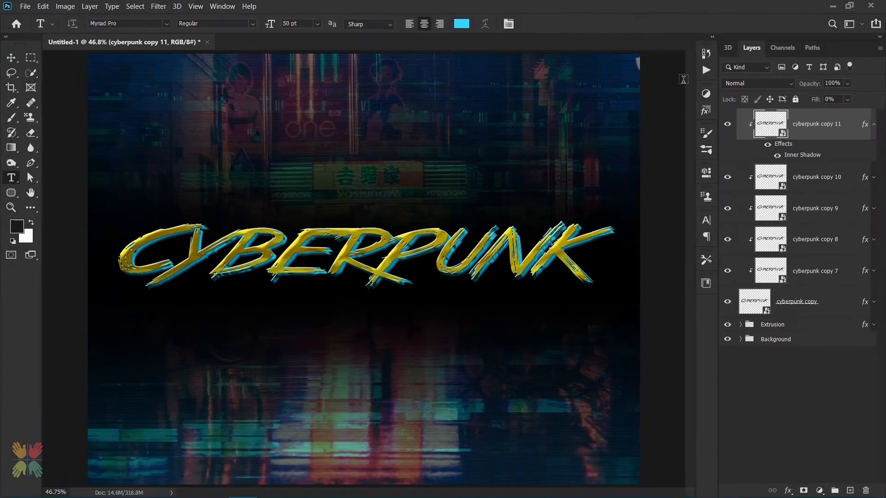
Group all the cyberpunk text layers from cyberpunk copy 11 down to cyberpunk copy together
left_click(874, 129)
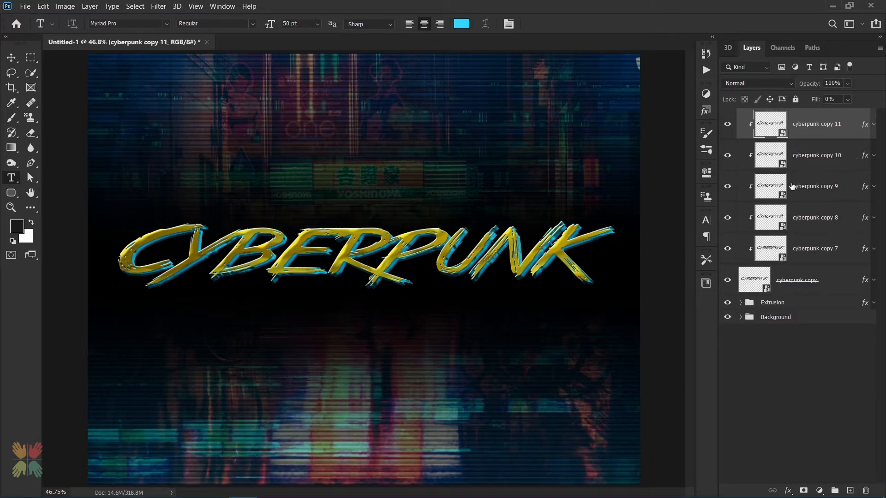
left_click(817, 285, "shift")
key("ctrl+g")
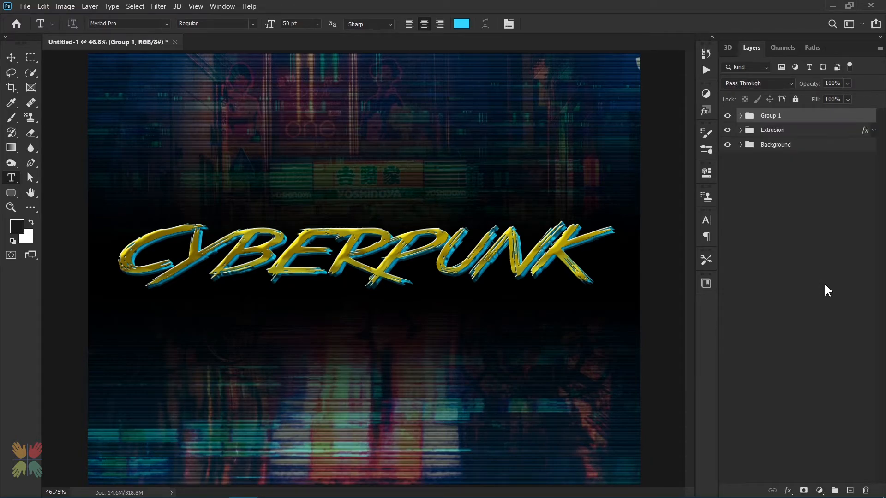
Rename the new group as Main Text
double_click(770, 116)
type("Main Text")
key("Return")
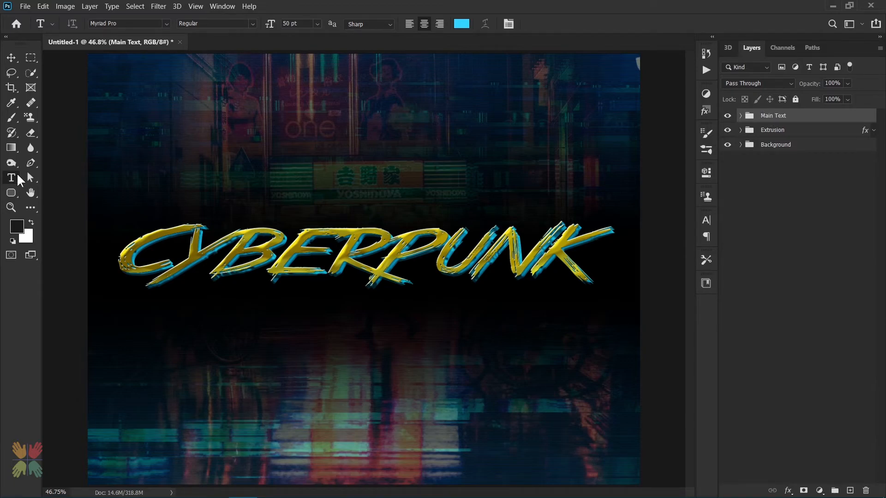
Add a text line reading 2020 just below the CYBERPUNK title and commit it
left_click(374, 311)
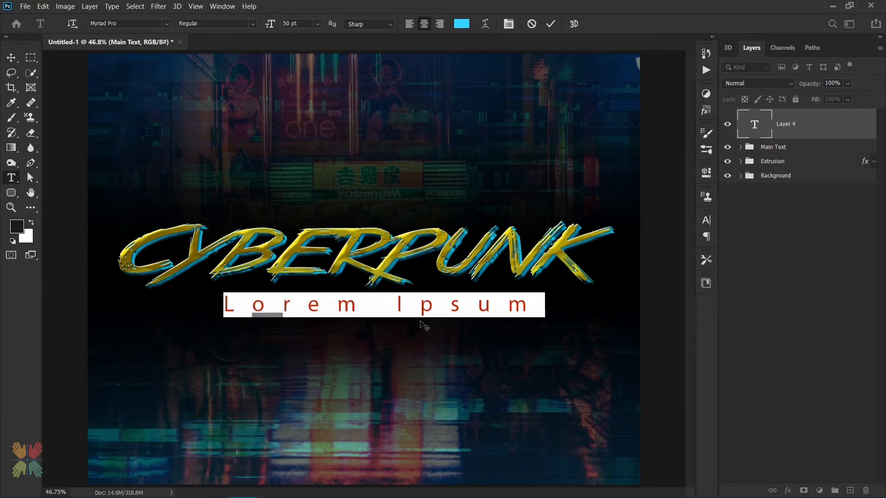
key("ctrl+h")
type("2020")
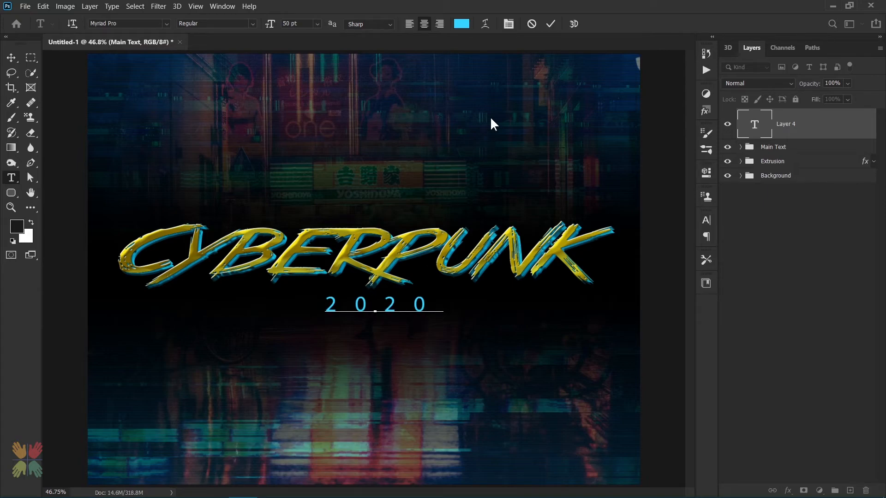
left_click(550, 24)
Center the 2020 text horizontally on the canvas using a select-all alignment, then deselect
key("ctrl+a")
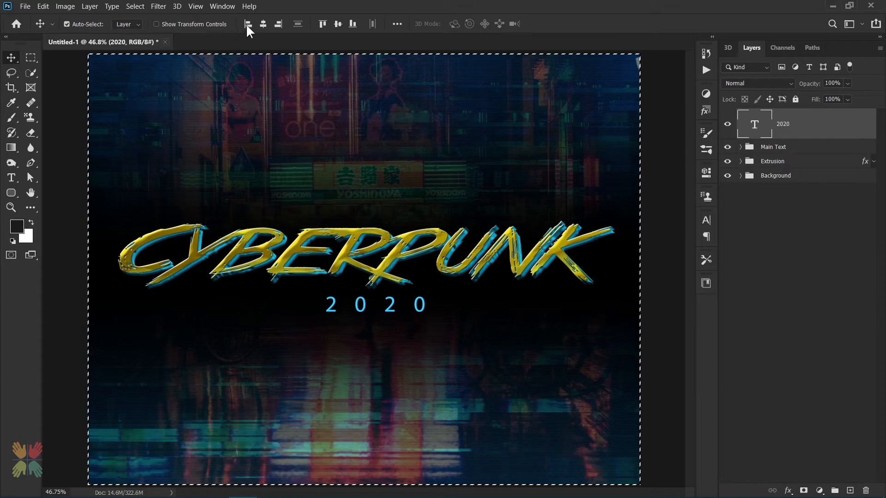
left_click(263, 25)
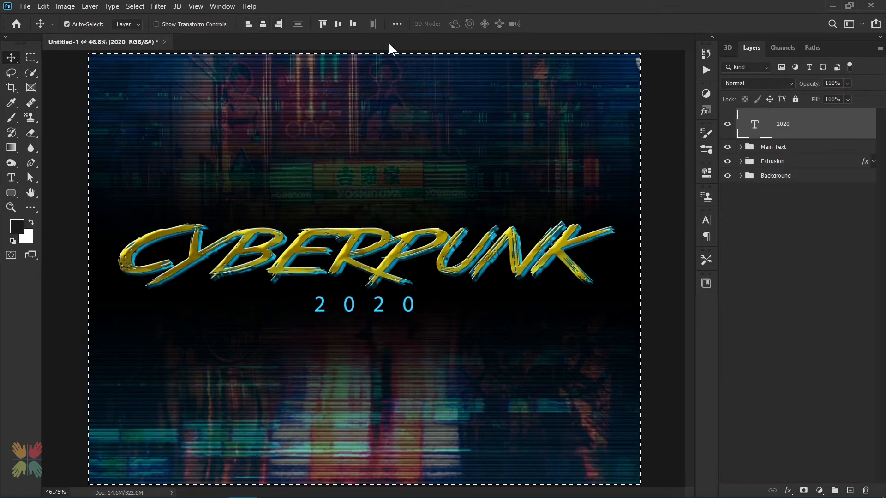
key("ctrl+d")
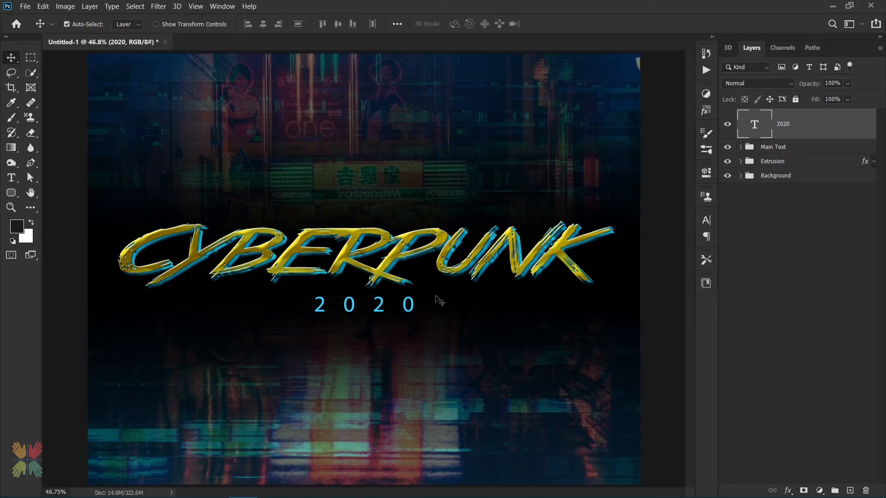
Set the 2020 text layer's opacity to 80% and select the Main Text group
left_click(835, 83)
type("80")
left_click(798, 148)
Place the Circuit 02 image as an embedded layer, scaled to about 21.5% and centred behind the 2020 text
left_click(25, 6)
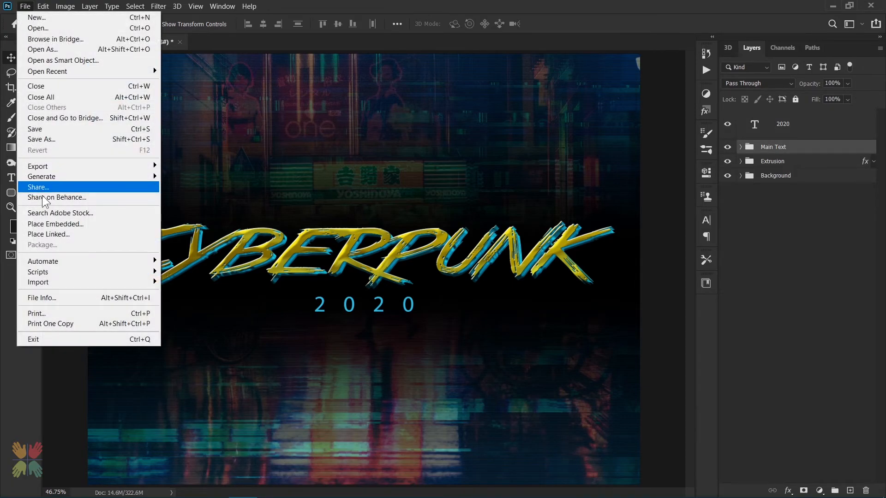
left_click(46, 223)
double_click(138, 122)
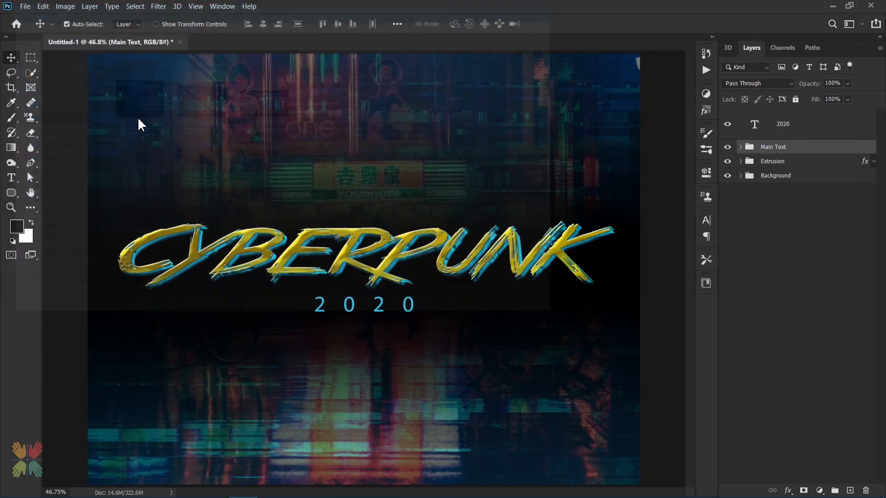
left_click_drag(644, 55, 433, 216)
left_click_drag(335, 351, 430, 311)
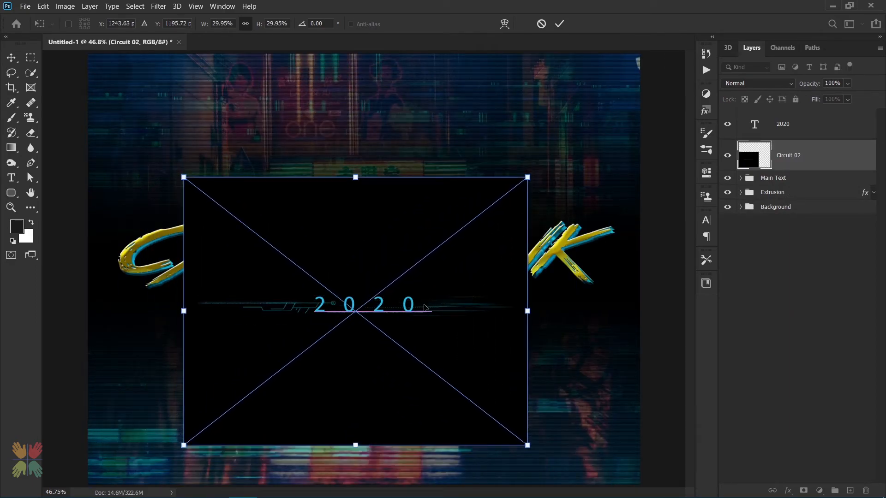
left_click_drag(184, 446, 283, 368)
left_click_drag(361, 360, 339, 396)
key("Down")
key("Down")
key("Down")
key("Down")
key("Down")
key("Down")
key("Down")
key("Down")
key("Down")
key("Down")
key("Down")
key("Down")
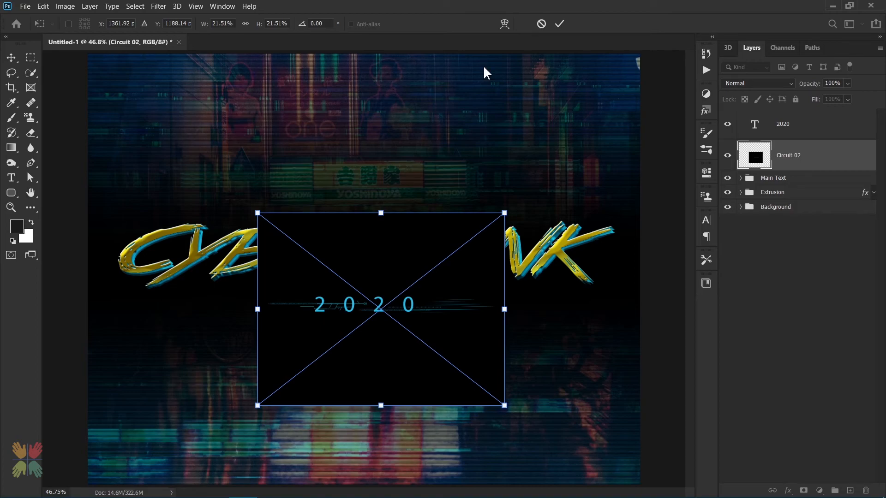
key("Return")
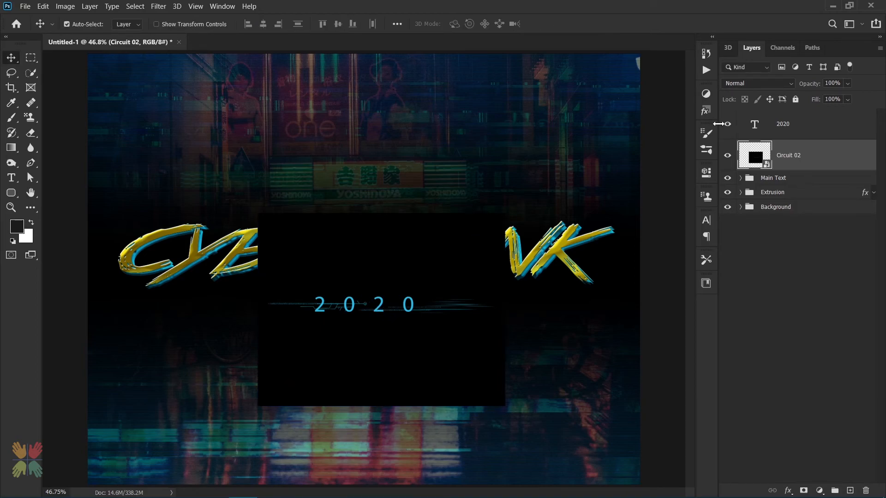
Set the Circuit 02 layer's blend mode to Screen
left_click(746, 84)
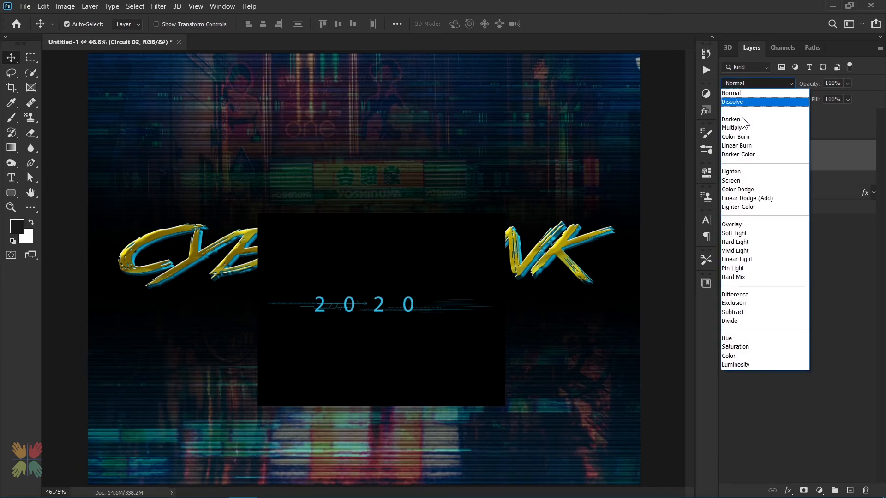
left_click(744, 181)
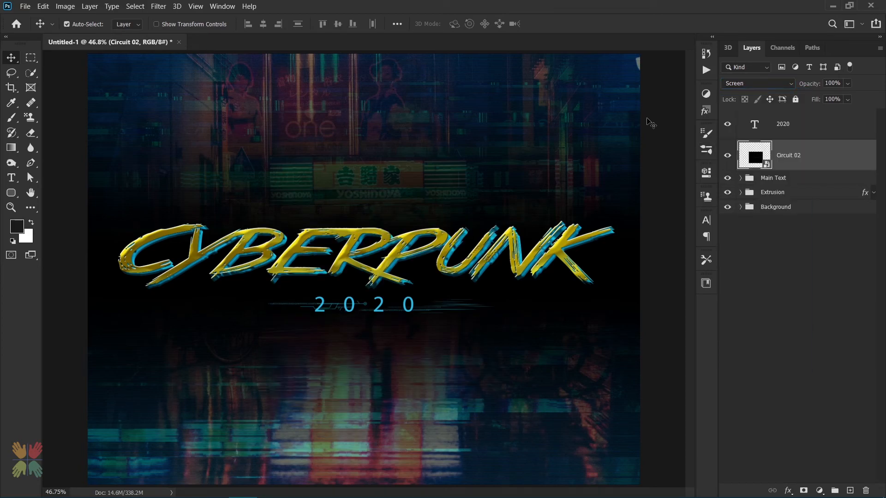